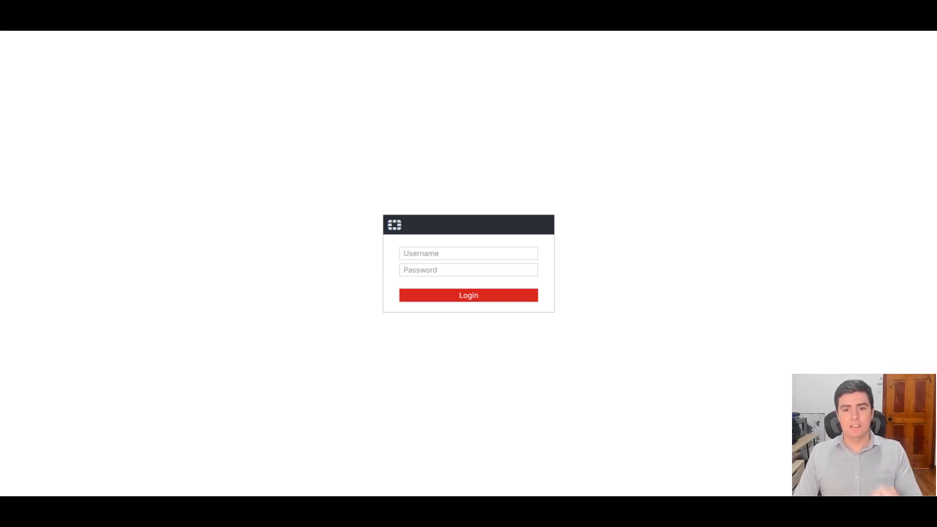
# - Log in to the firewall as admin with the account password and open the Status dashboard
pyautogui.click(461, 254)
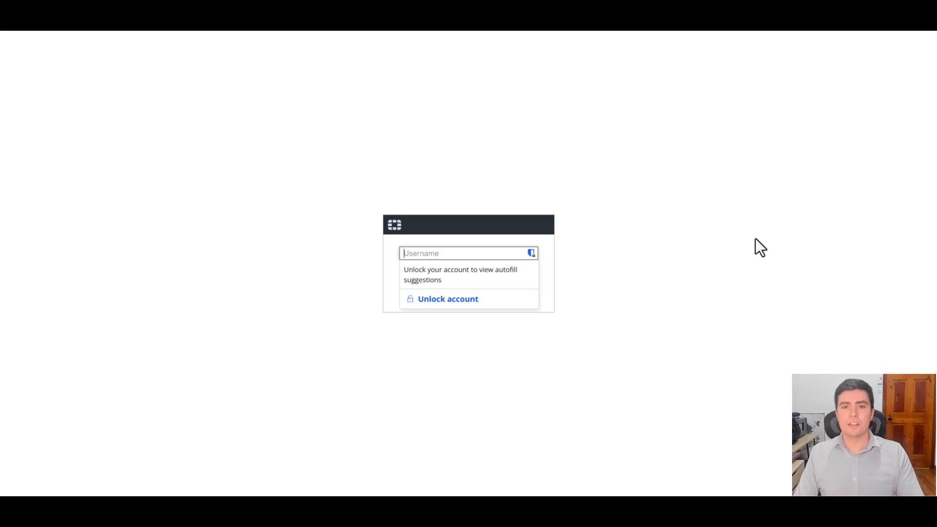
pyautogui.write('admin')
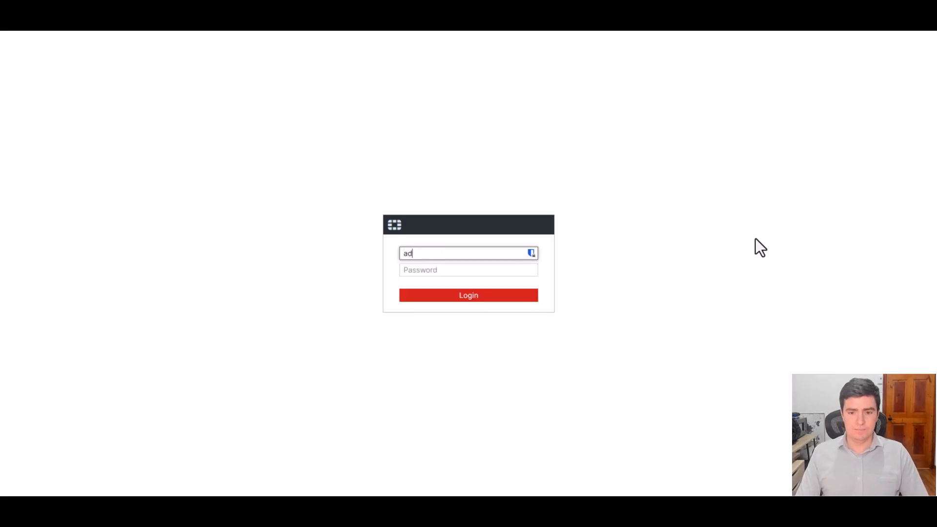
pyautogui.press('Tab')
pyautogui.write('*************')
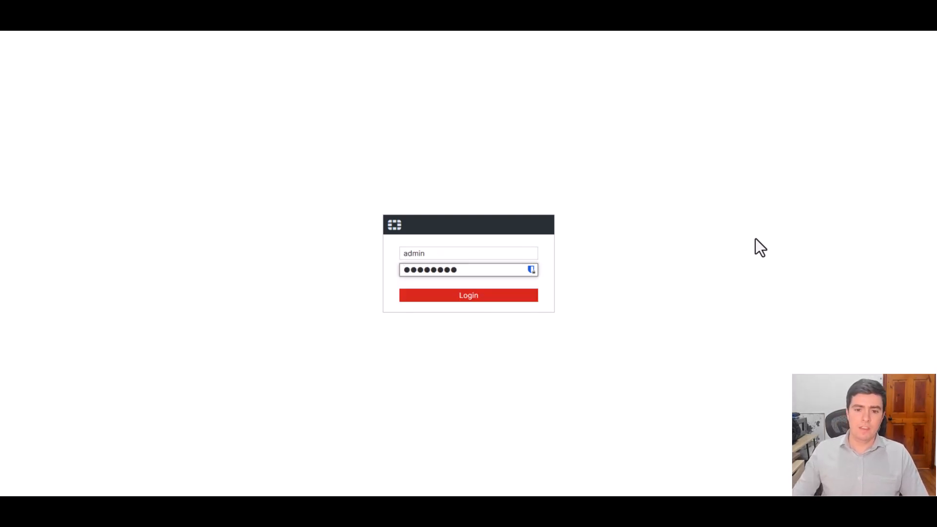
pyautogui.press('Return')
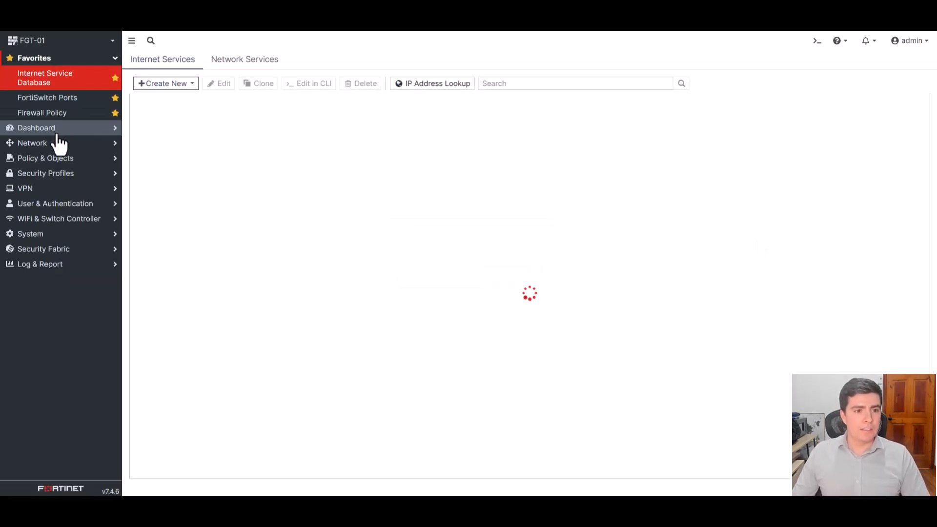
pyautogui.click(59, 129)
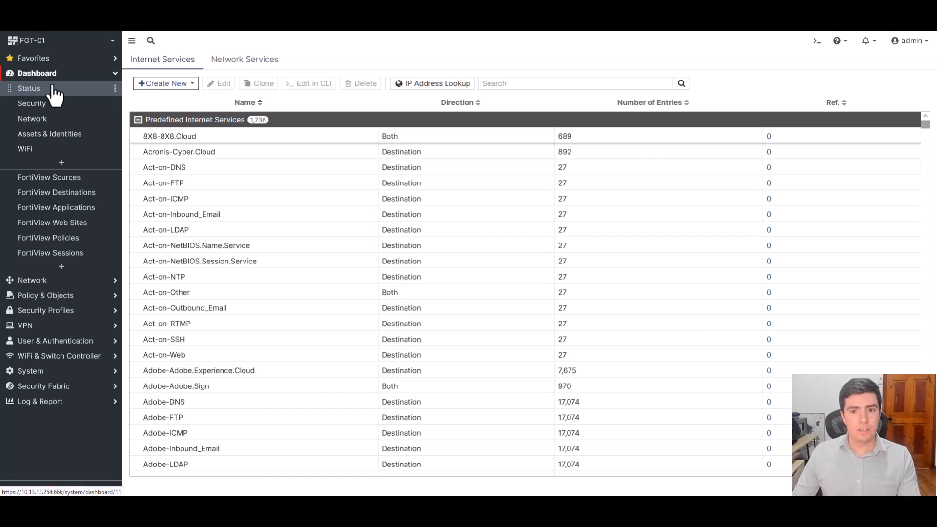
pyautogui.click(53, 88)
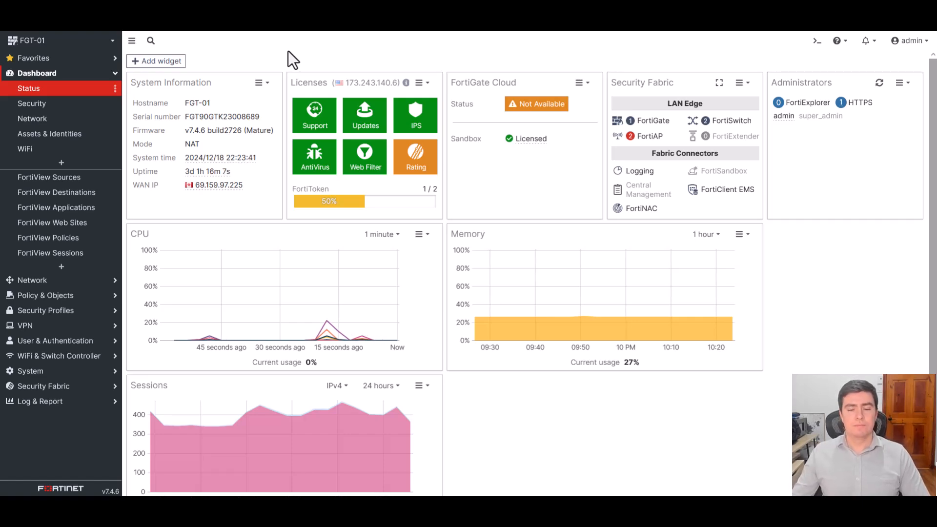
# - Start a new geographic based internet service in the Internet Service Database and name it Azure-Quebec
pyautogui.click(74, 296)
pyautogui.click(60, 246)
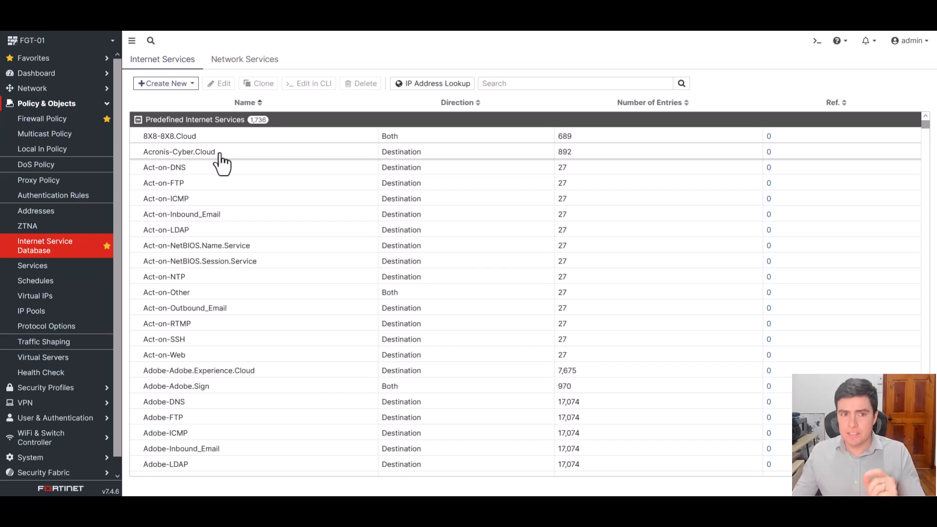
pyautogui.click(188, 87)
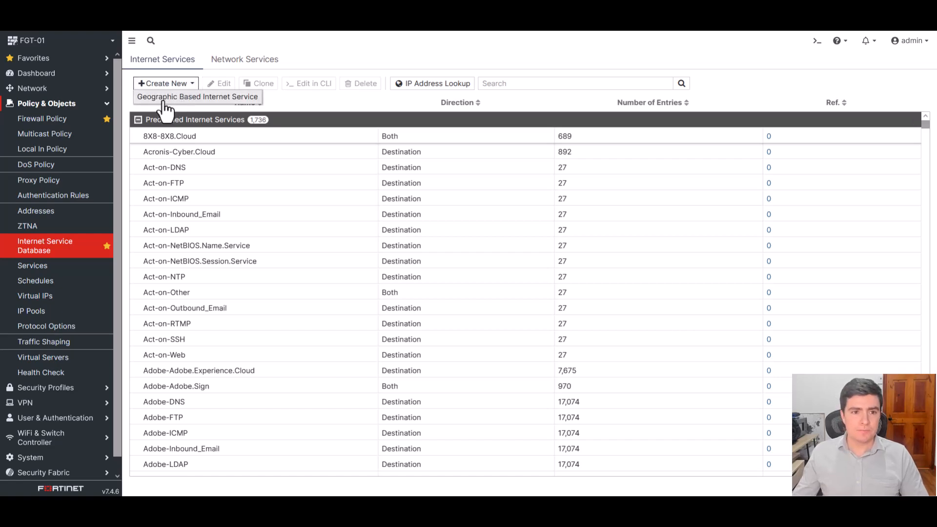
pyautogui.click(198, 98)
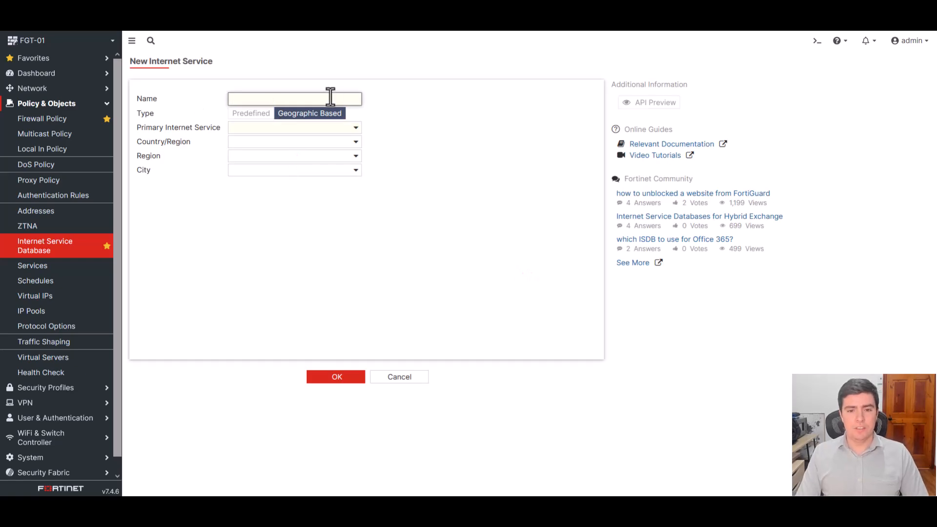
pyautogui.write('Azure-')
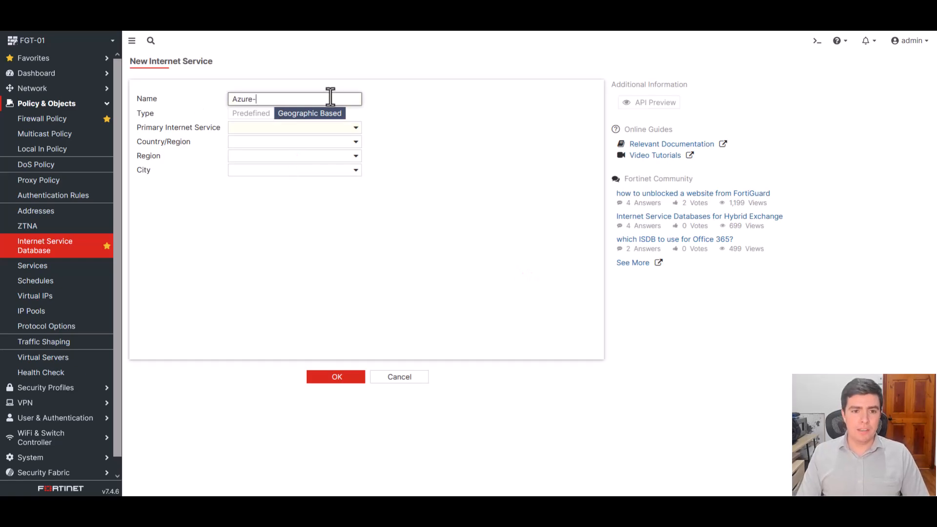
pyautogui.write('Quen')
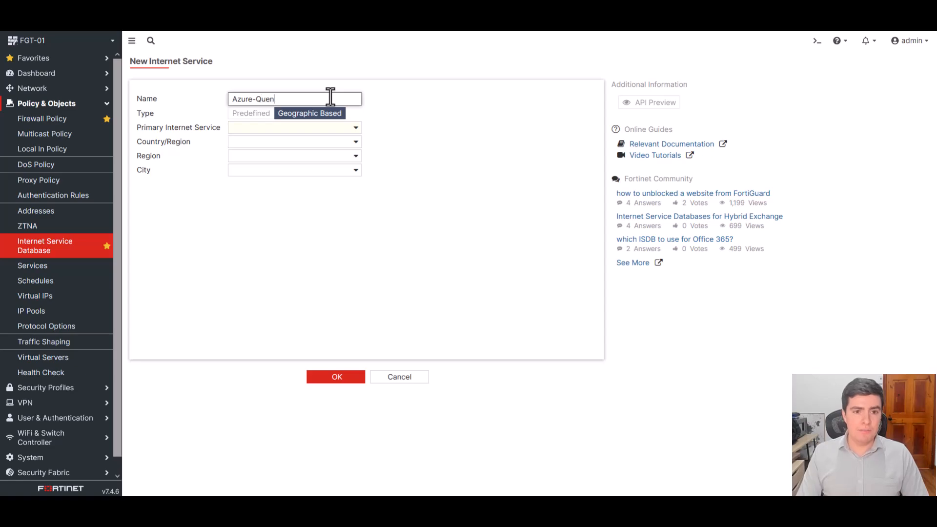
pyautogui.press('BackSpace')
pyautogui.write('bec')
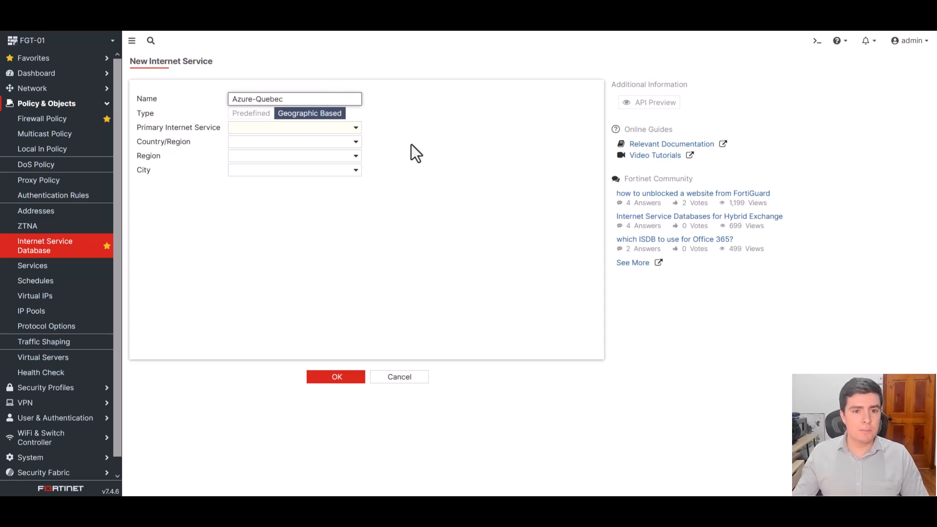
# - Set the new service's primary internet service to Microsoft-Azure and its country to Canada
pyautogui.click(342, 131)
pyautogui.write('azure')
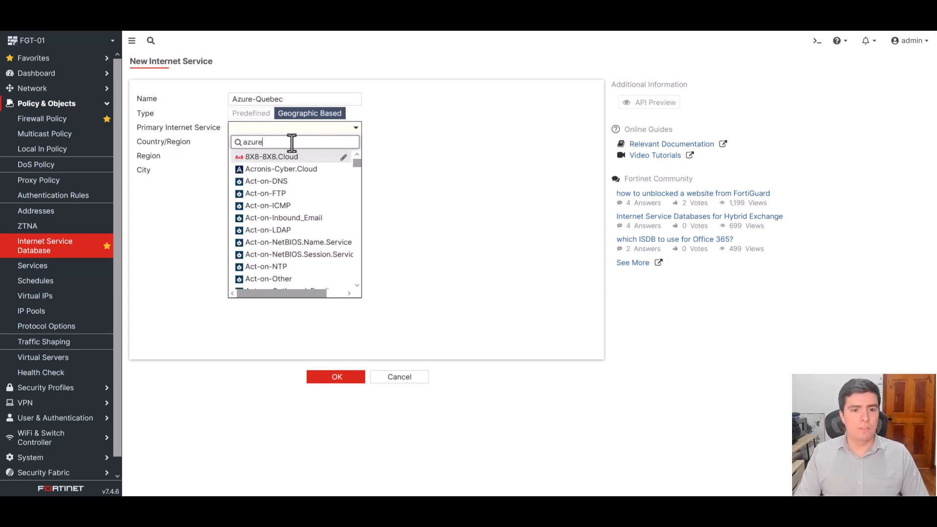
pyautogui.click(293, 158)
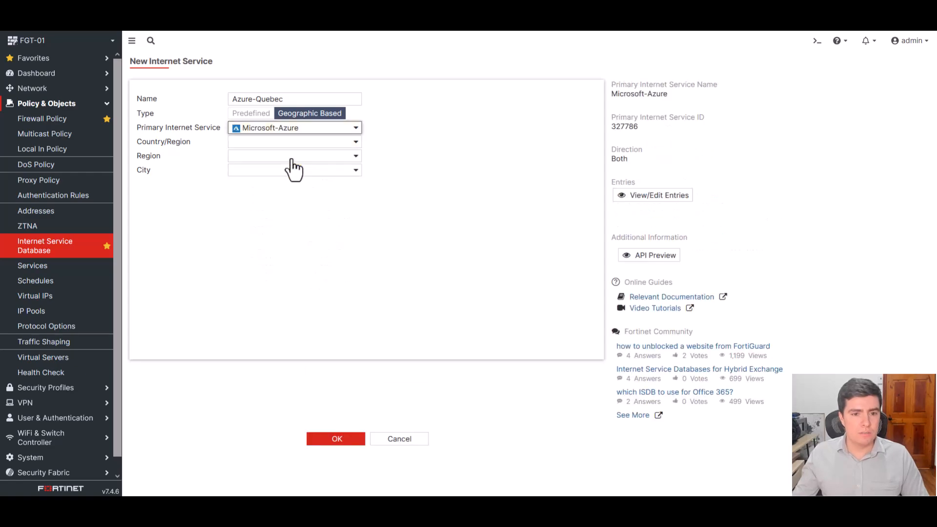
pyautogui.click(274, 142)
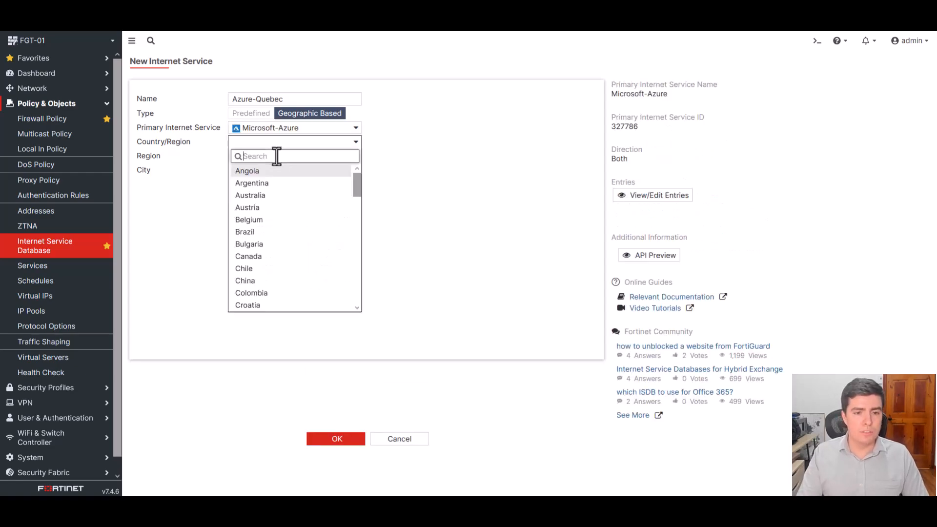
pyautogui.write('cana')
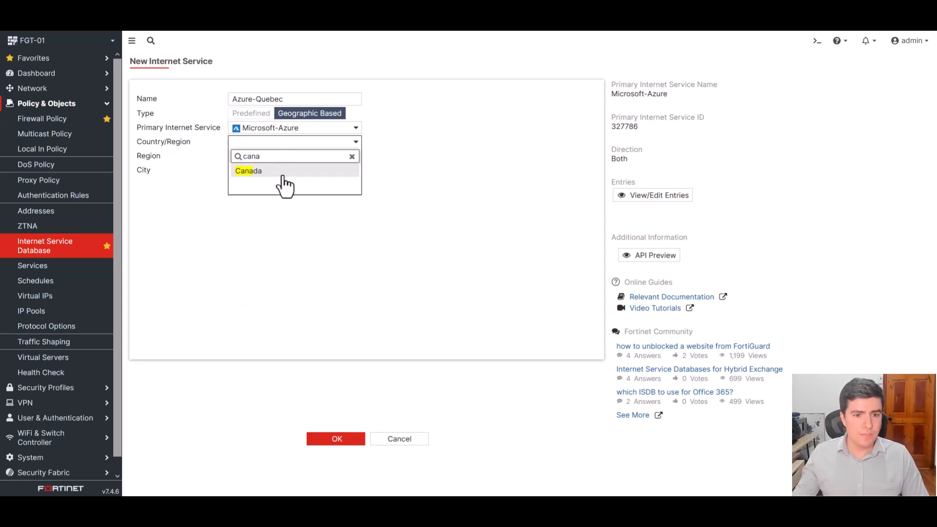
pyautogui.click(283, 175)
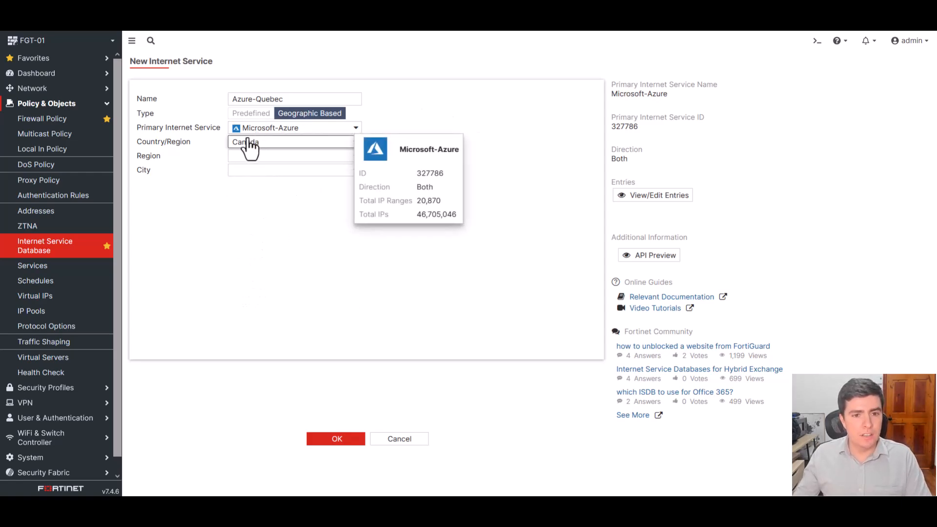
# - Set the region to Quebec and the city to Quebec City, and save the new internet service
pyautogui.click(287, 158)
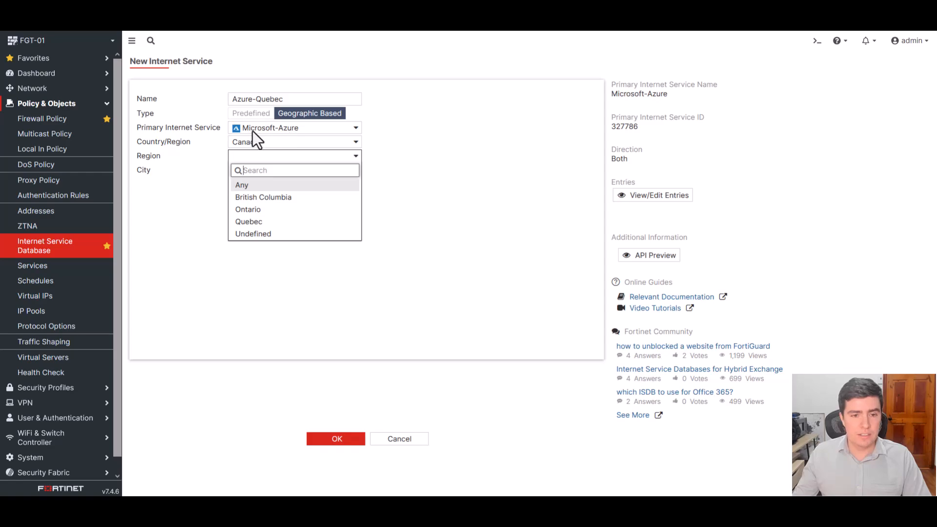
pyautogui.click(262, 224)
pyautogui.click(266, 174)
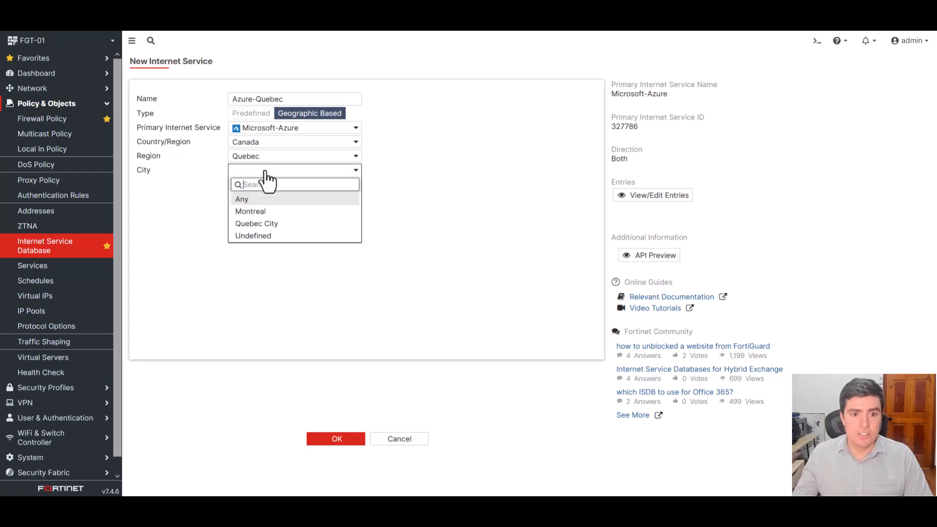
pyautogui.click(259, 225)
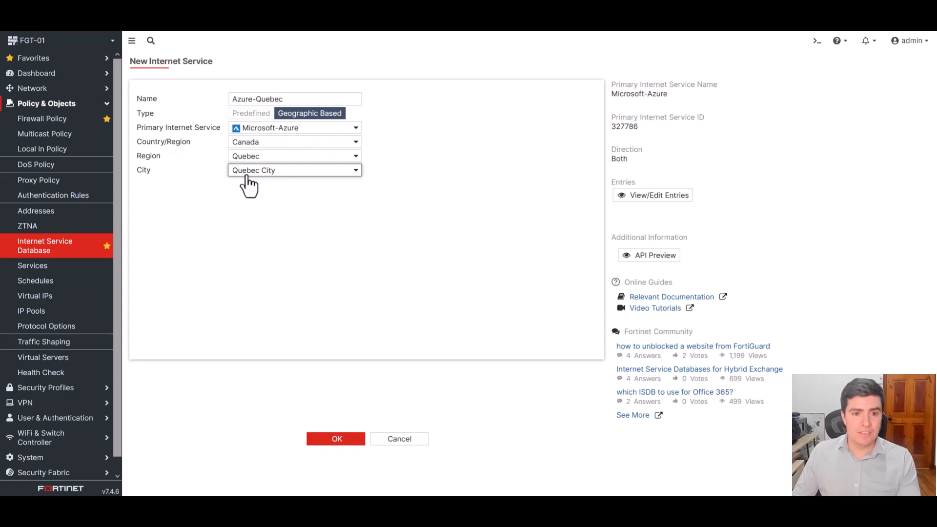
pyautogui.click(349, 442)
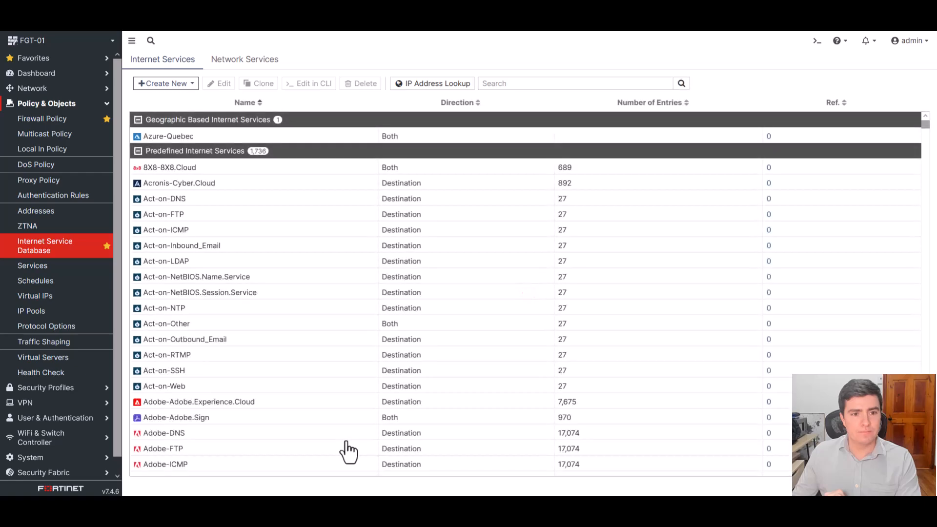
pyautogui.click(325, 139)
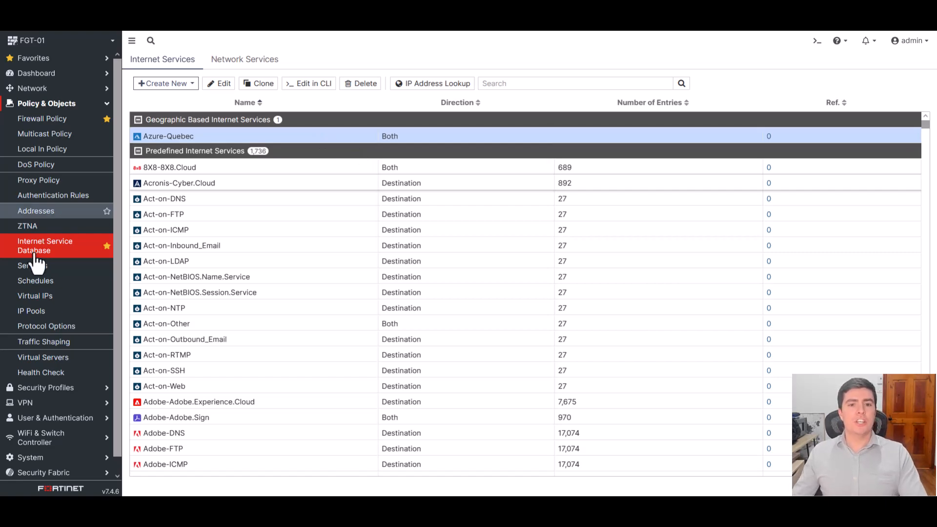
# - Open the System Events logs and show the VPN Events log
pyautogui.scroll(-1, 65, 222)
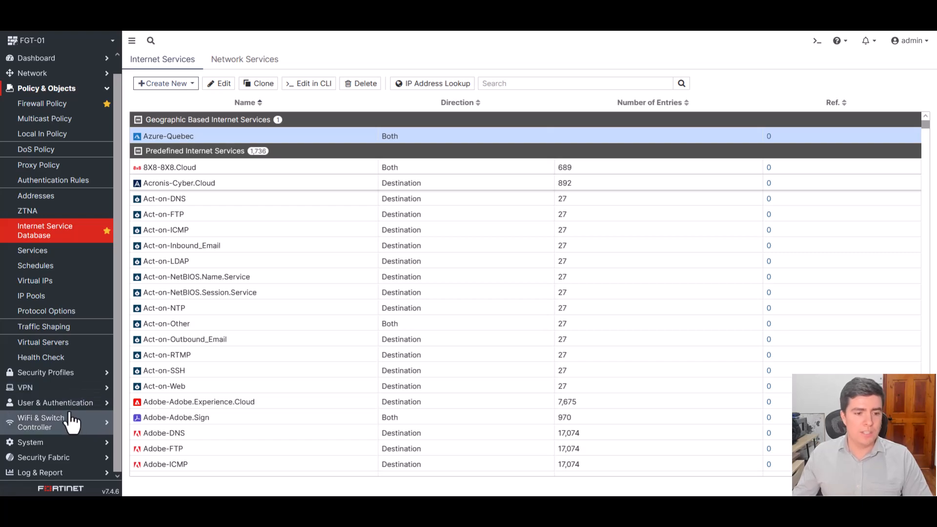
pyautogui.click(72, 471)
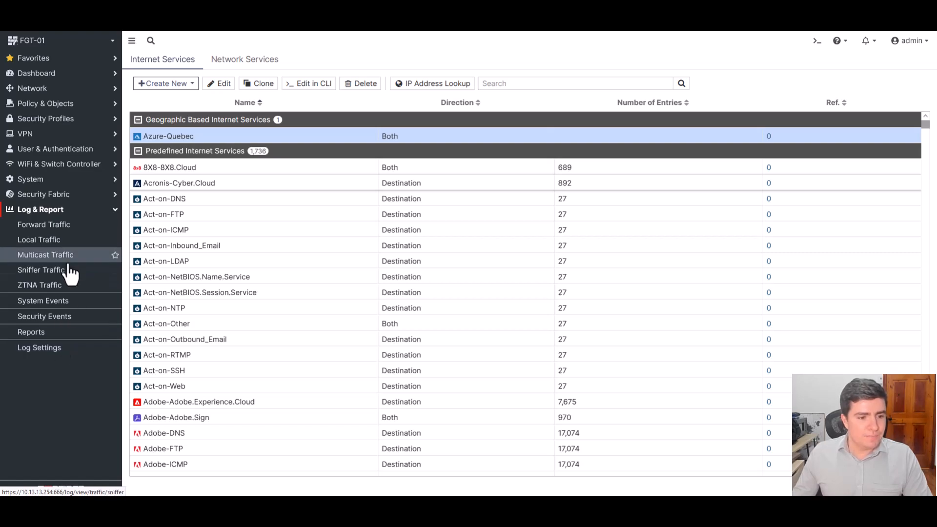
pyautogui.click(64, 309)
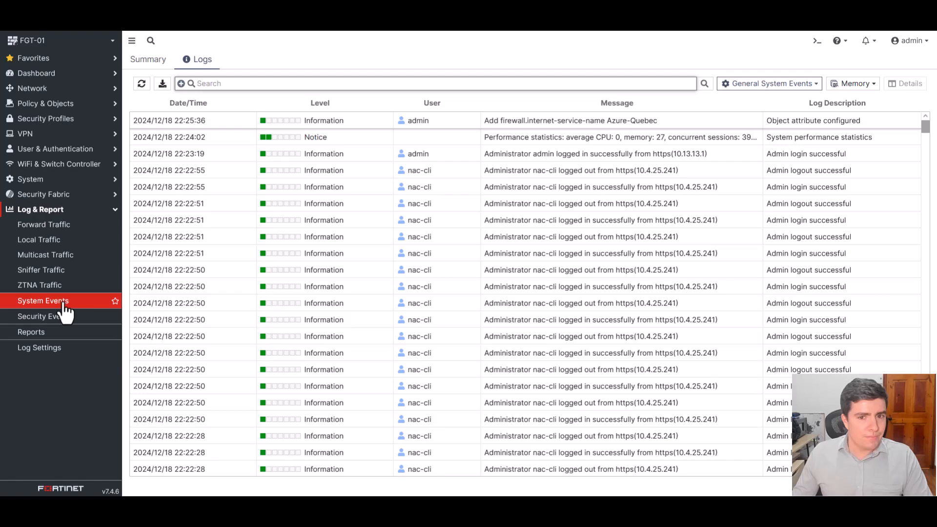
pyautogui.click(770, 84)
pyautogui.click(755, 126)
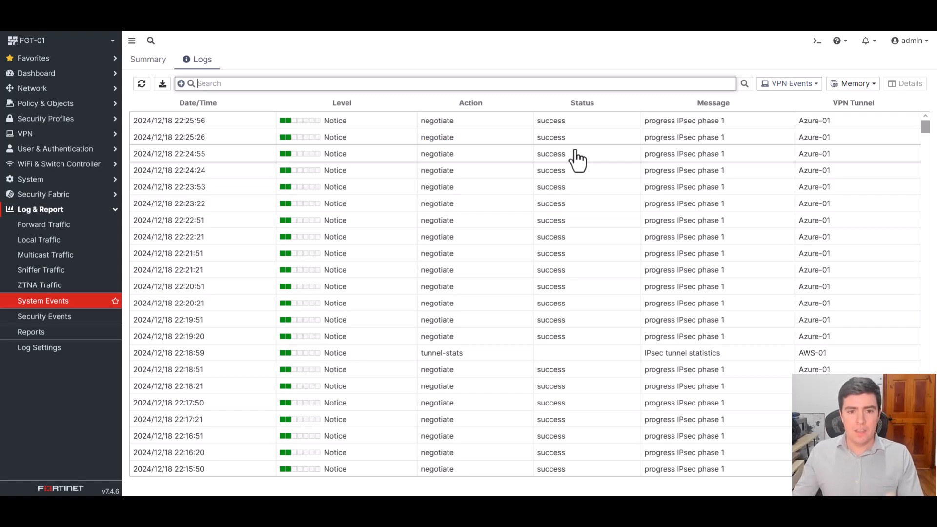
# - Find the failed RemoteUsers IPsec phase 1 negotiation at 21:59:22 and examine the XAUTH user in its log details
pyautogui.scroll(-10, 571, 163)
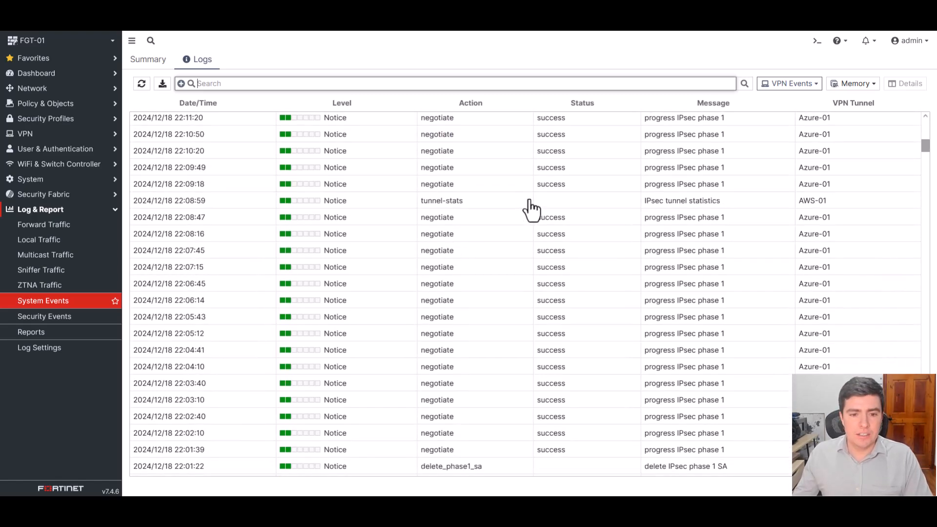
pyautogui.scroll(-7, 531, 209)
pyautogui.click(423, 241)
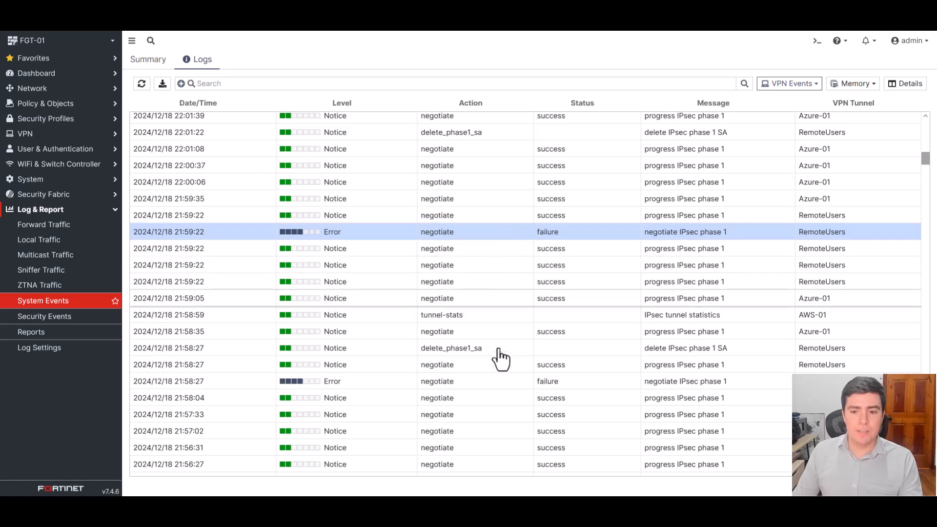
pyautogui.click(494, 381)
pyautogui.click(467, 232)
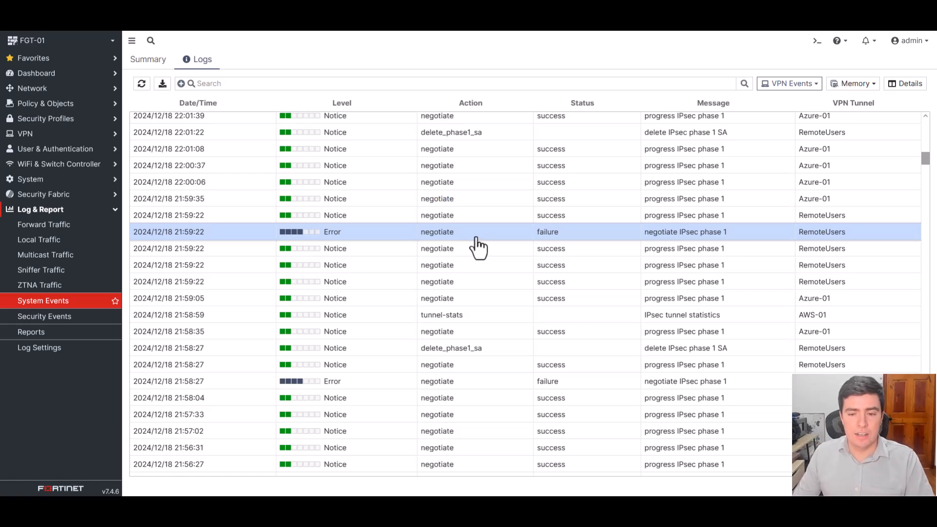
pyautogui.doubleClick(478, 238)
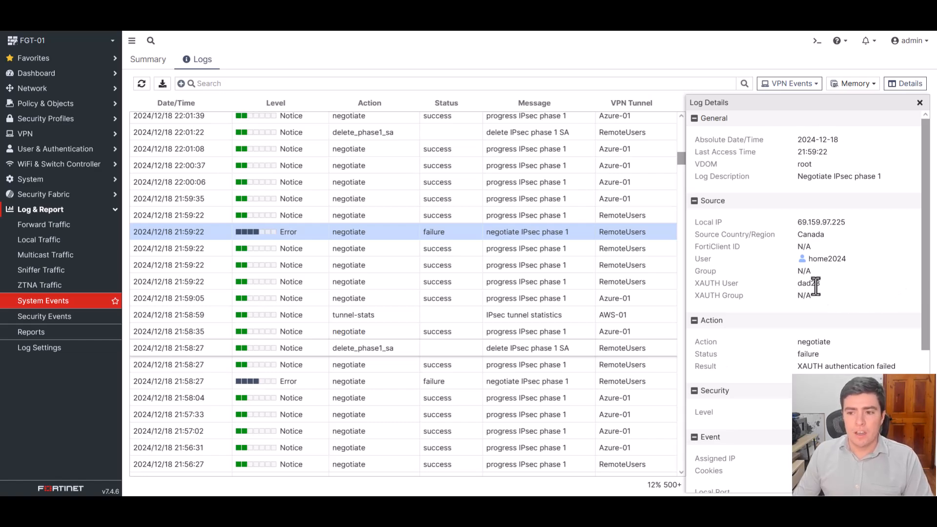
pyautogui.moveTo(817, 286); pyautogui.dragTo(699, 287)
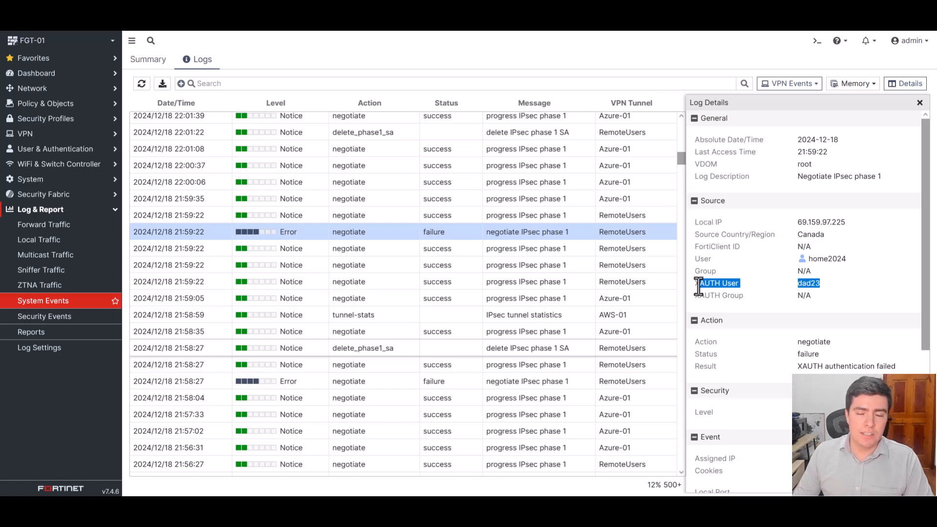
pyautogui.moveTo(699, 287); pyautogui.dragTo(797, 286)
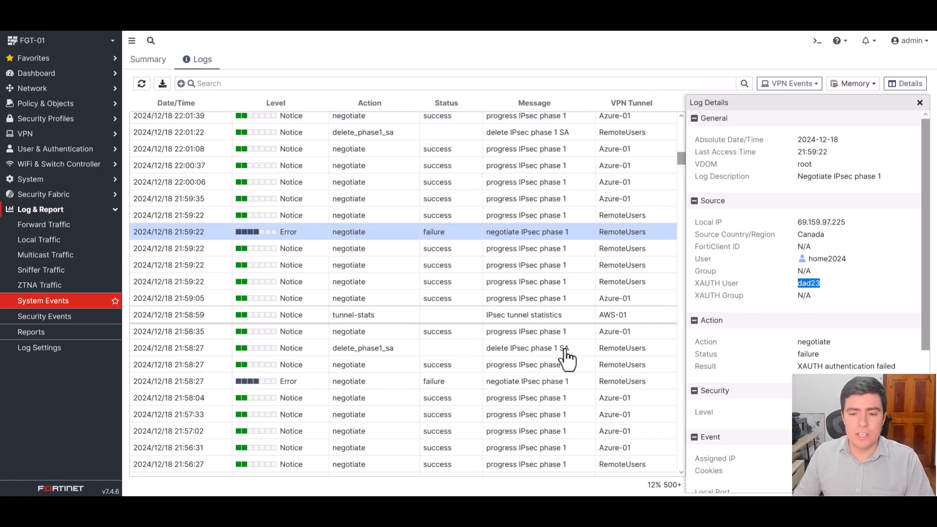
# - Examine the XAUTH user and remote connection details of the failed negotiation logged at 21:58:27
pyautogui.click(545, 381)
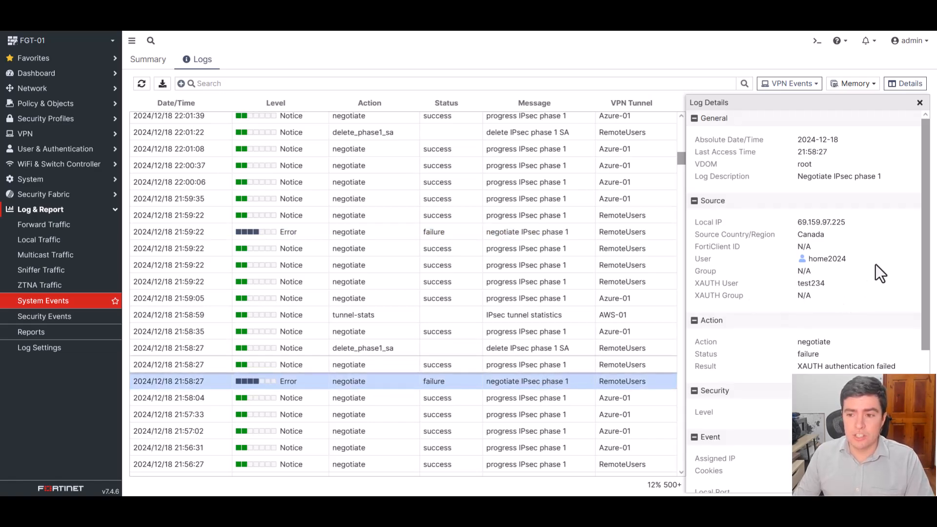
pyautogui.moveTo(826, 284); pyautogui.dragTo(797, 287)
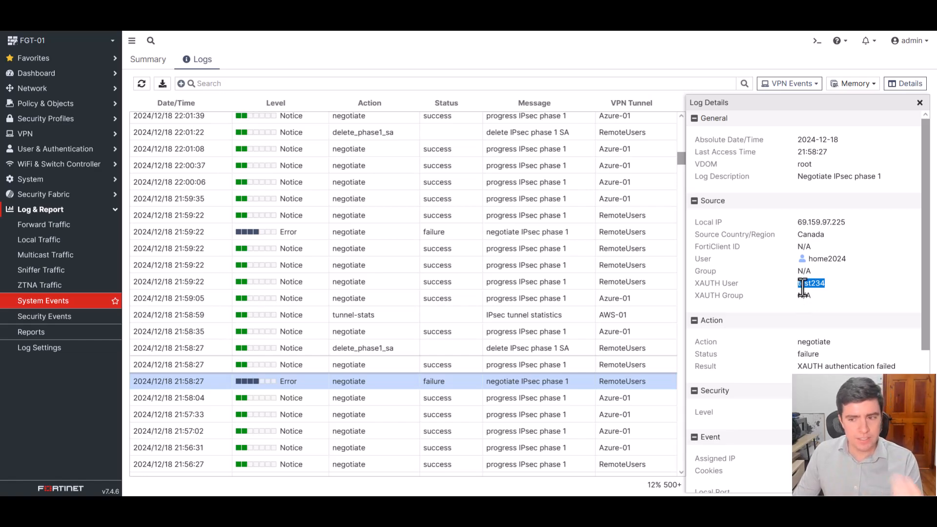
pyautogui.scroll(-4, 825, 278)
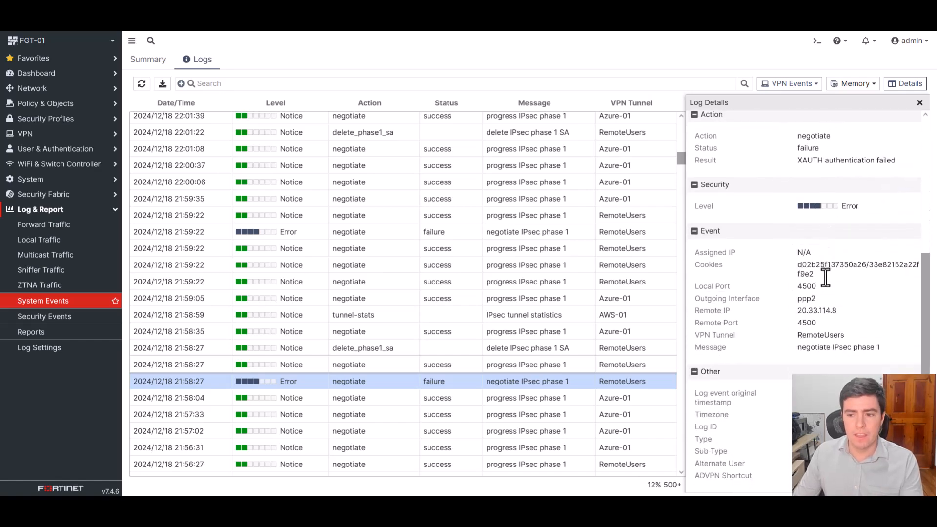
# - Take the failed login's remote IP 20.33.114.8 and look up its ASN on the Hacker Target site
pyautogui.moveTo(834, 310); pyautogui.dragTo(792, 313)
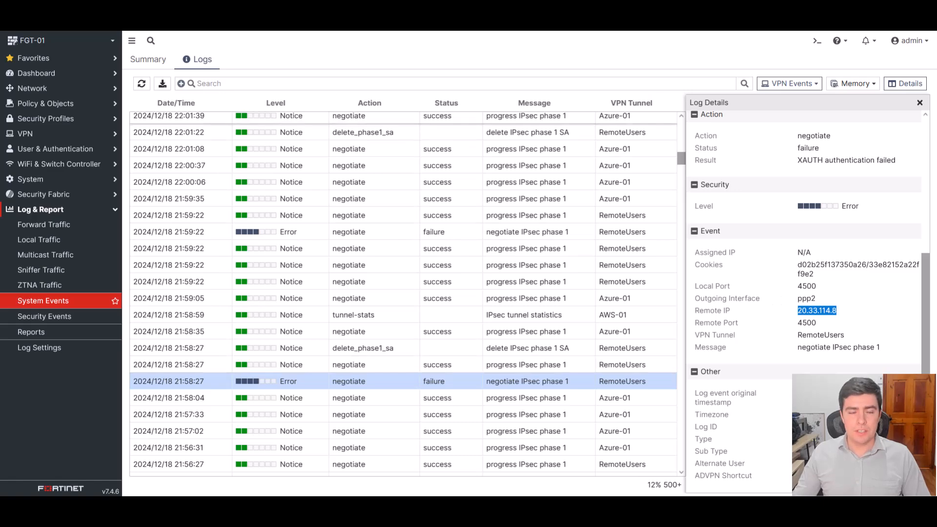
pyautogui.click(183, 5)
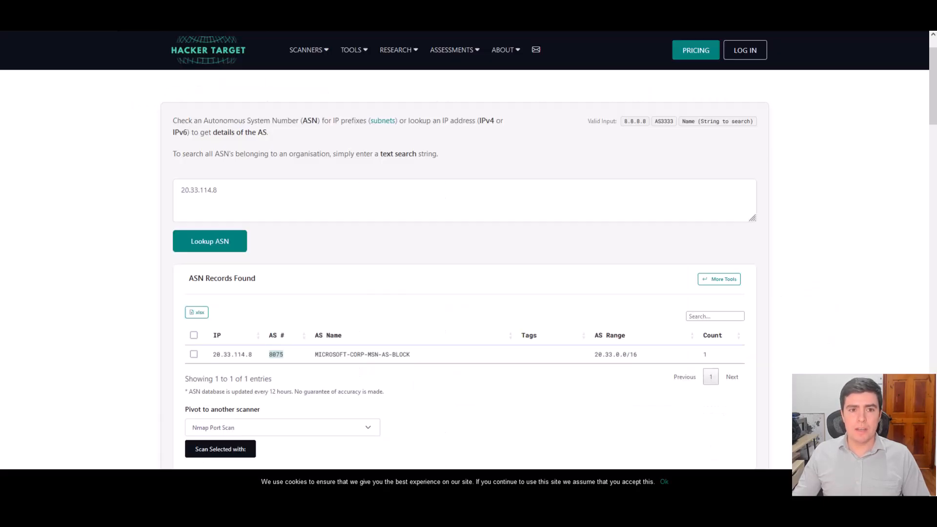
pyautogui.moveTo(255, 197); pyautogui.dragTo(136, 192)
pyautogui.click(136, 192)
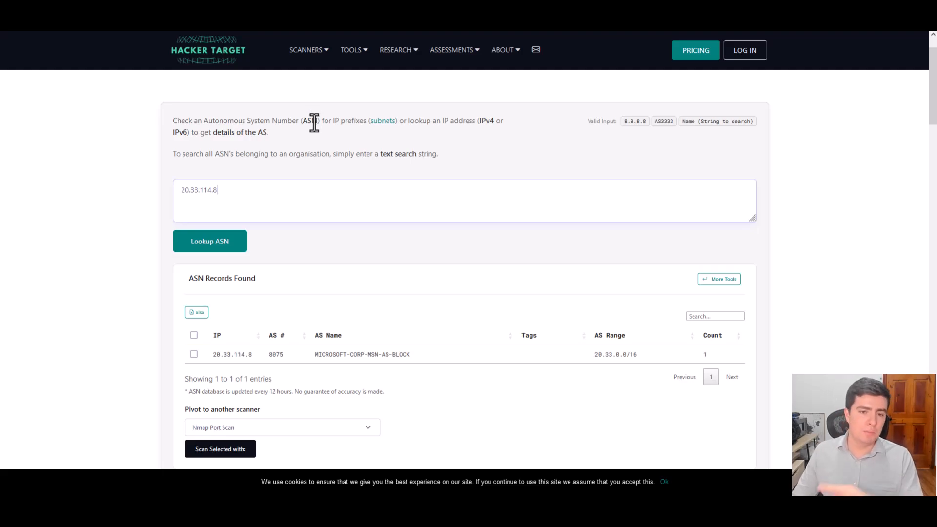
pyautogui.moveTo(232, 191); pyautogui.dragTo(168, 200)
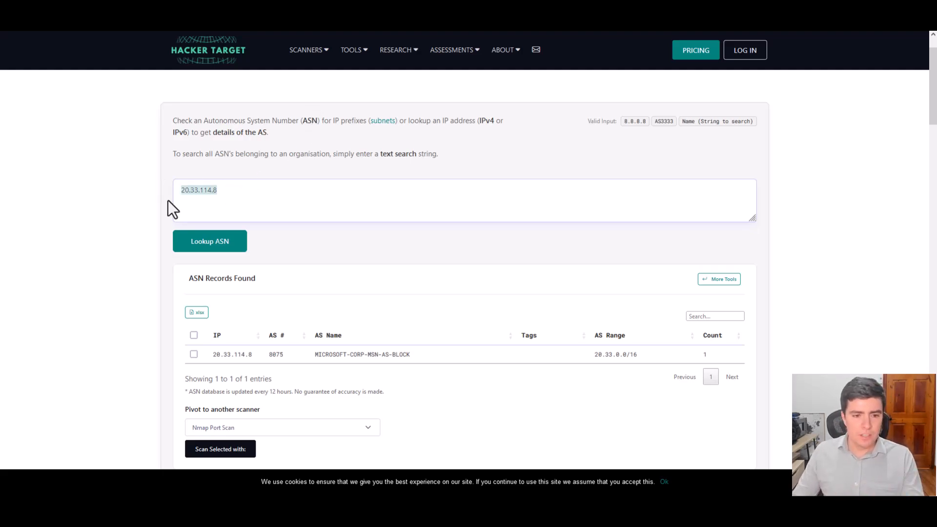
pyautogui.click(216, 251)
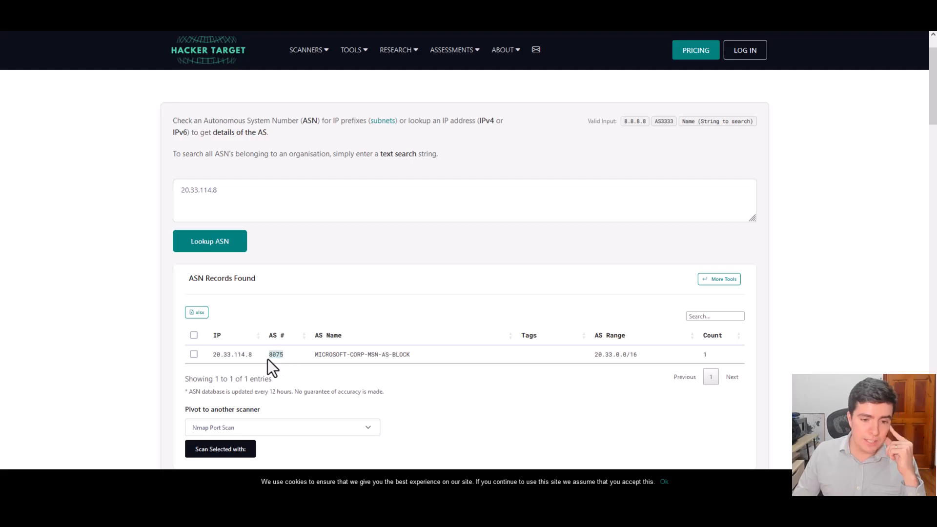
# - Examine the AS name, AS number and IP address in the ASN record found
pyautogui.moveTo(318, 355); pyautogui.dragTo(412, 356)
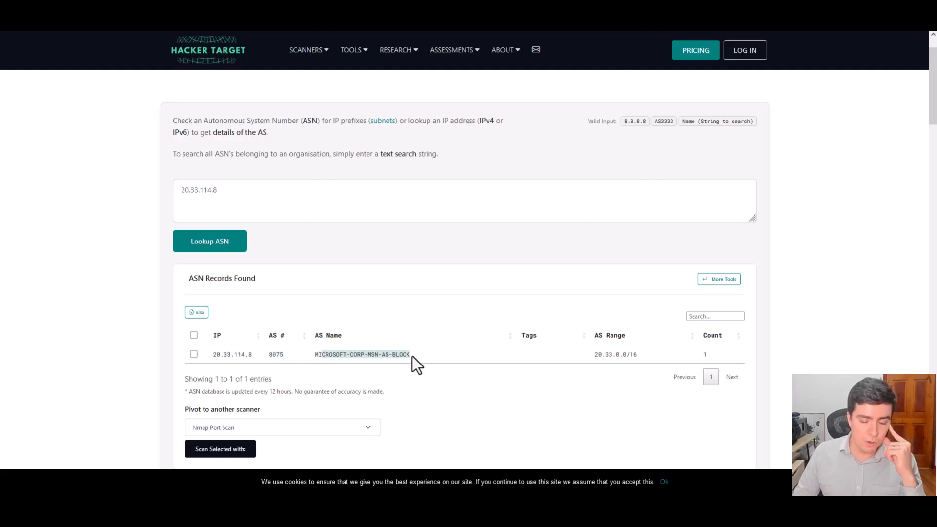
pyautogui.doubleClick(274, 354)
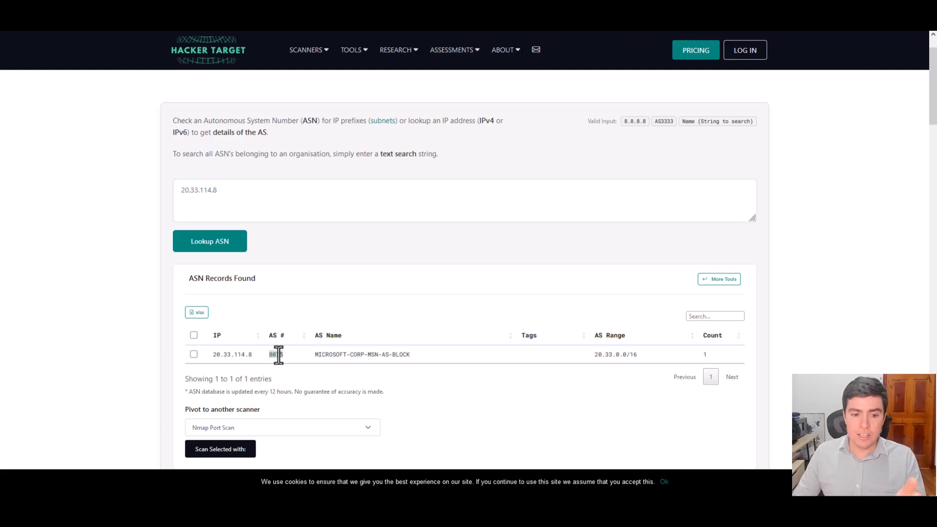
pyautogui.moveTo(256, 355); pyautogui.dragTo(204, 356)
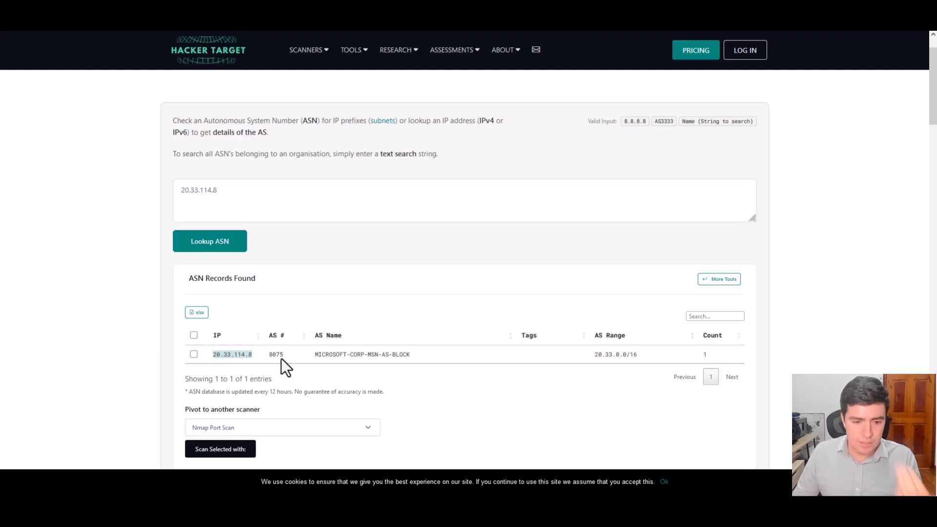
pyautogui.moveTo(269, 355); pyautogui.dragTo(315, 355)
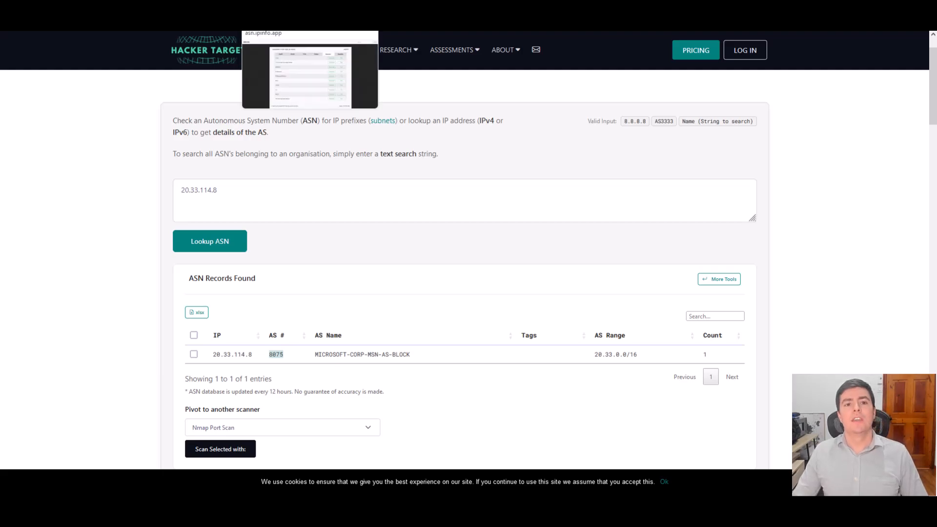
# - Switch to the ASN Info site and search for ASN 8075
pyautogui.click(278, 6)
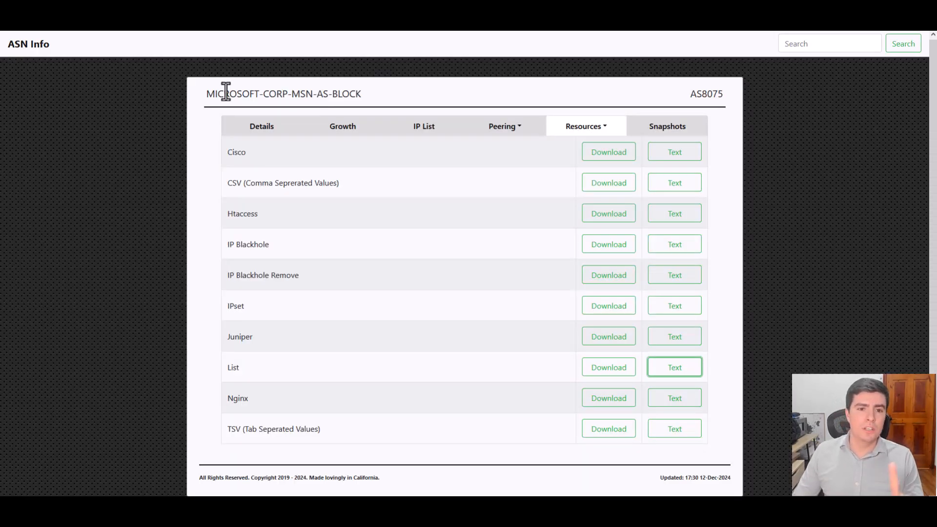
pyautogui.click(252, 133)
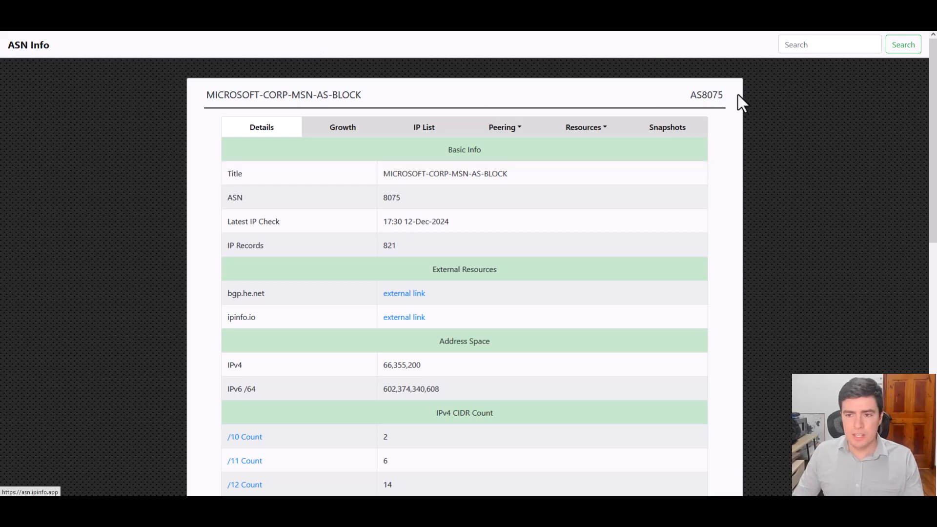
pyautogui.click(801, 49)
pyautogui.write('8075')
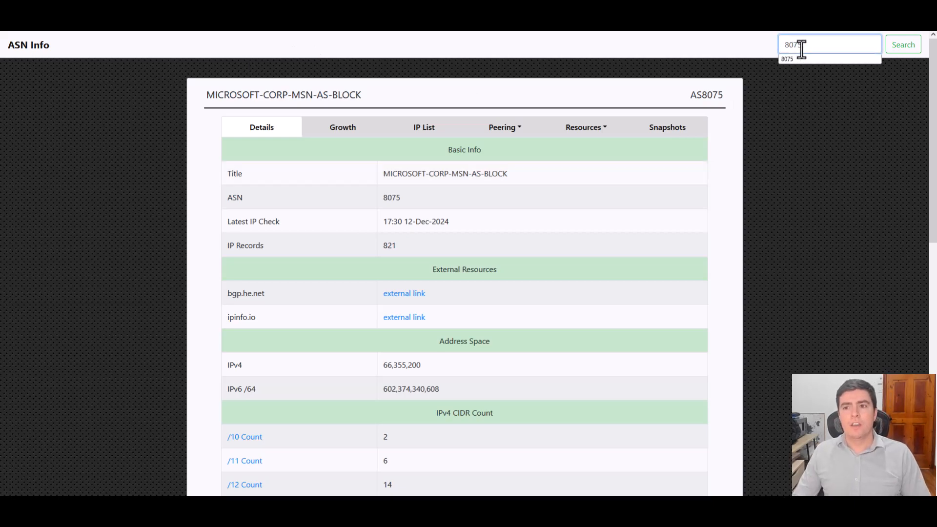
pyautogui.moveTo(805, 44); pyautogui.dragTo(767, 51)
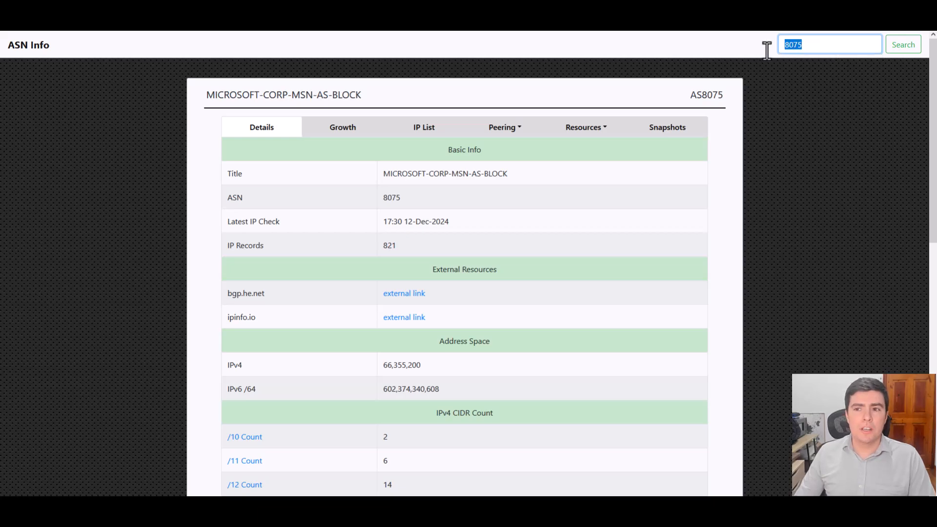
pyautogui.click(898, 50)
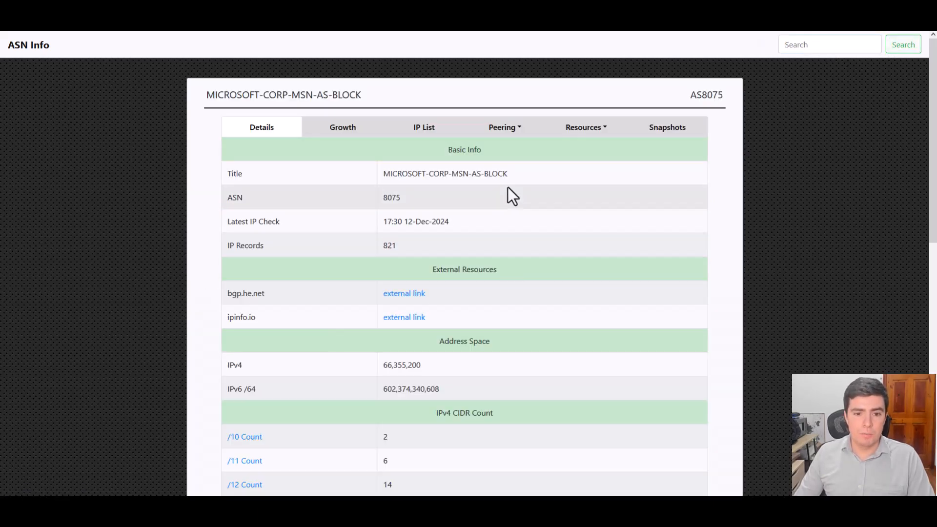
# - Examine the title, ASN and IPv4 address space in the details of AS8075
pyautogui.scroll(-3, 428, 301)
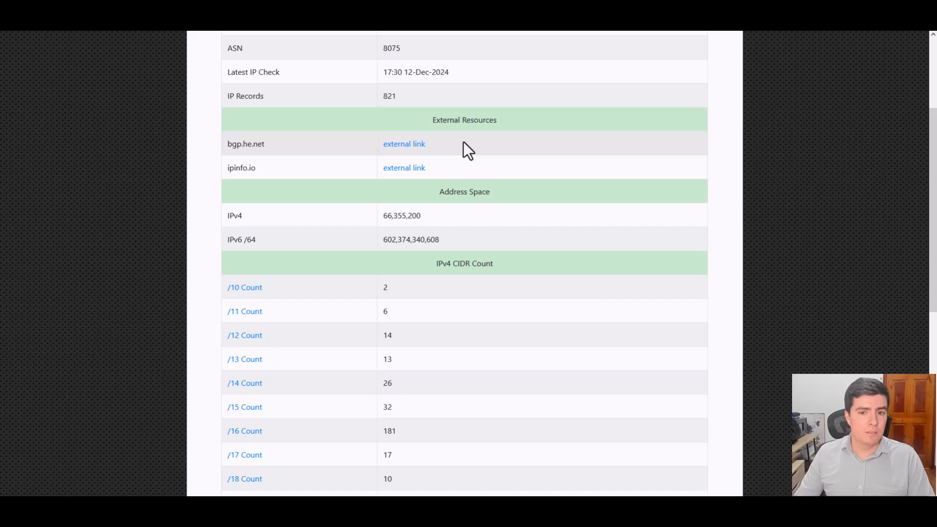
pyautogui.scroll(2, 464, 142)
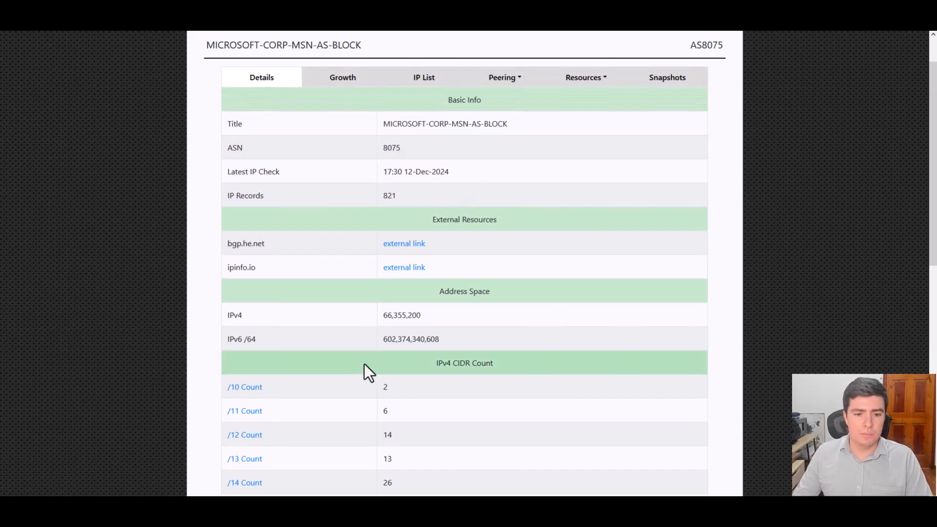
pyautogui.moveTo(422, 316); pyautogui.dragTo(392, 321)
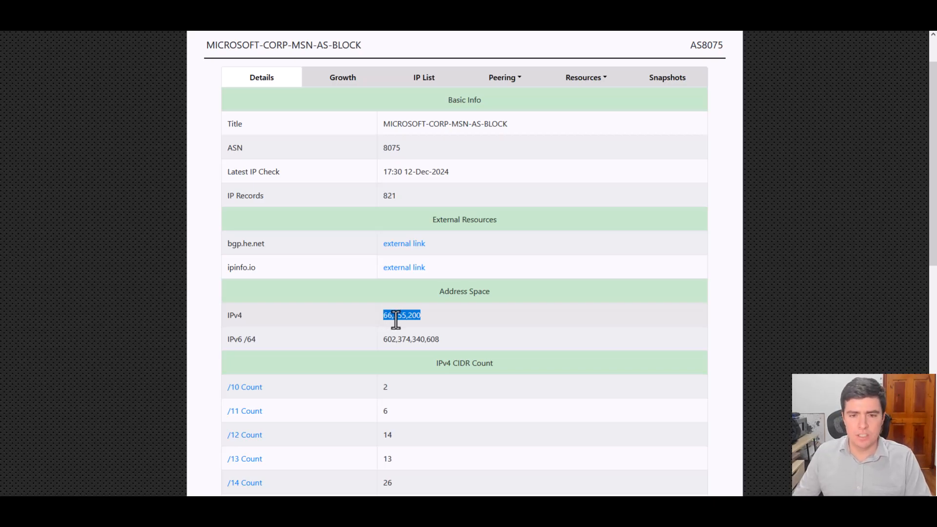
pyautogui.scroll(1, 405, 317)
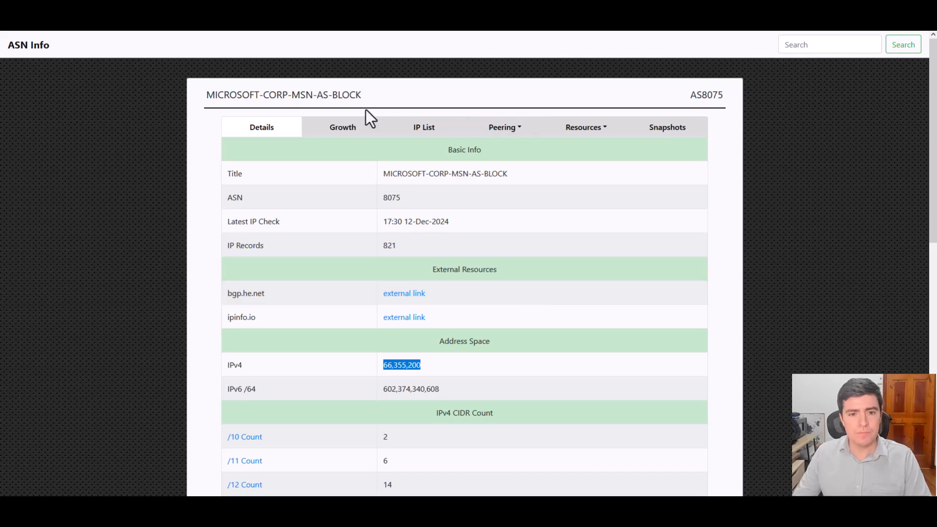
pyautogui.moveTo(491, 176)
pyautogui.mouseDown()
pyautogui.moveTo(390, 178)
pyautogui.moveTo(501, 179)
pyautogui.mouseUp()
pyautogui.click(390, 177)
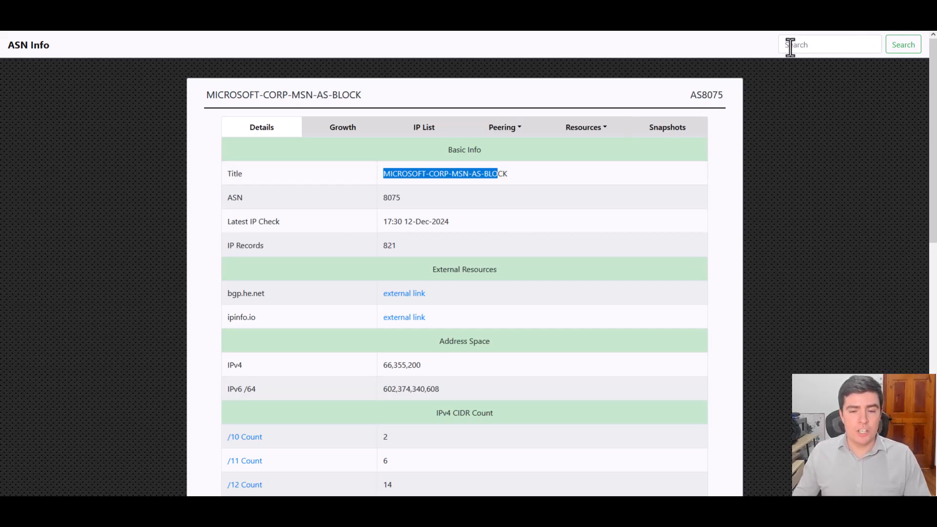
pyautogui.click(399, 196)
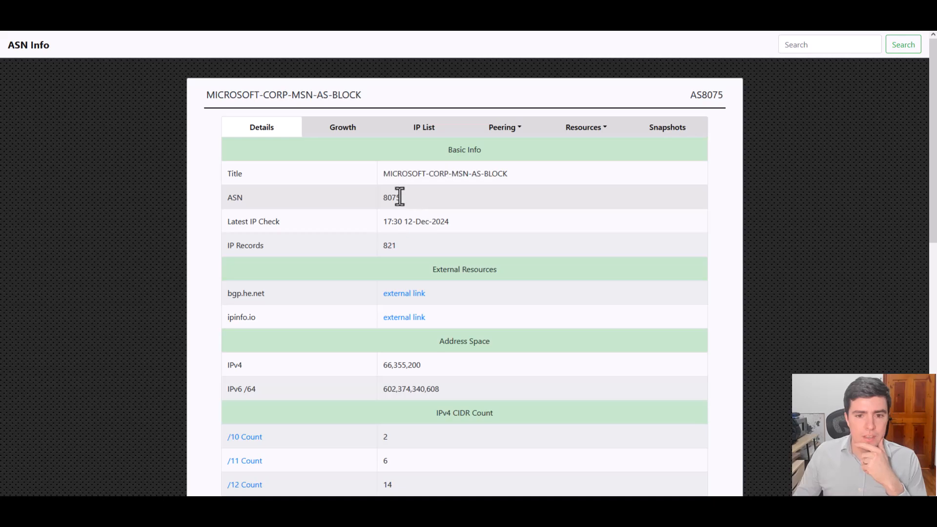
pyautogui.moveTo(508, 174); pyautogui.dragTo(368, 179)
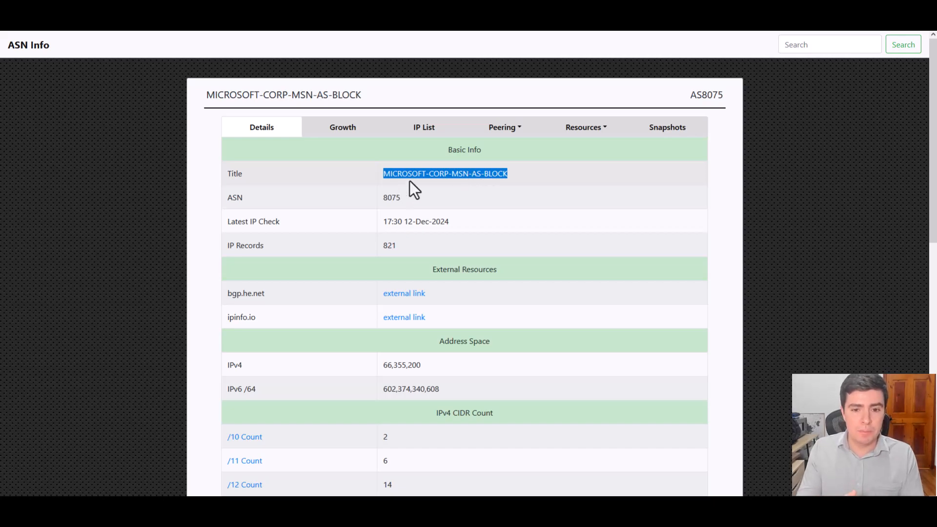
pyautogui.moveTo(421, 365); pyautogui.dragTo(359, 365)
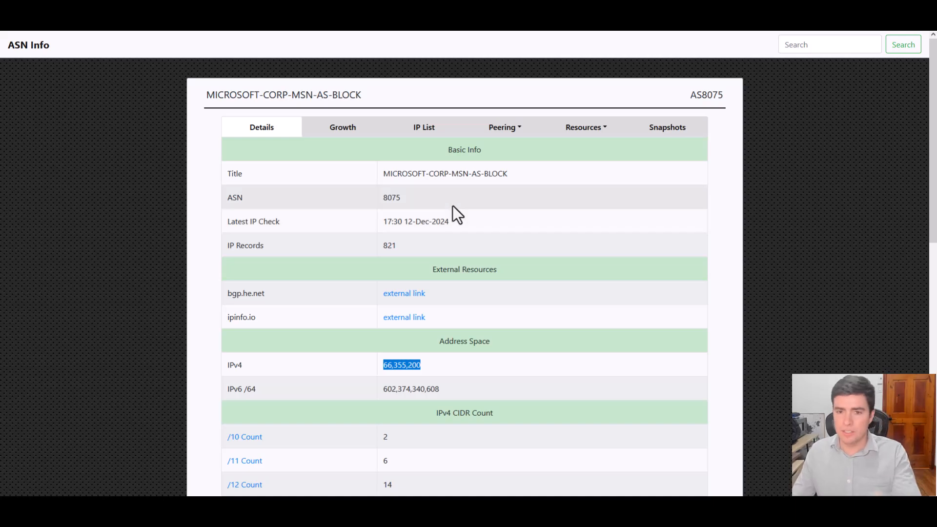
# - Open the text version of the List format among the AS8075 blacklists and copy its URL
pyautogui.click(506, 134)
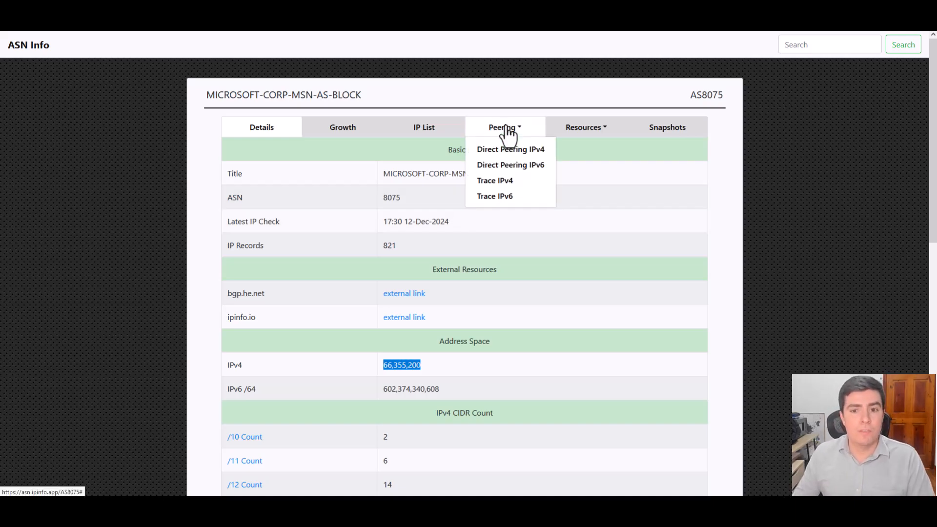
pyautogui.click(604, 134)
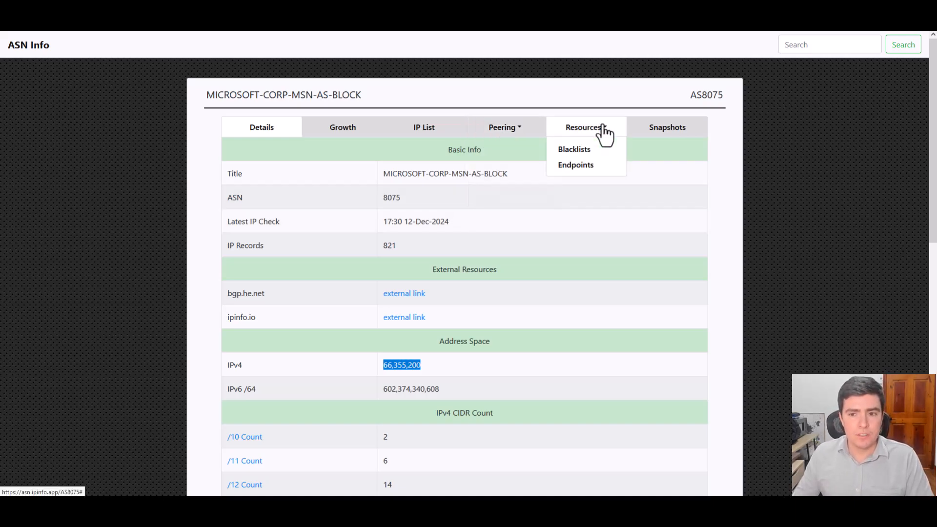
pyautogui.click(578, 151)
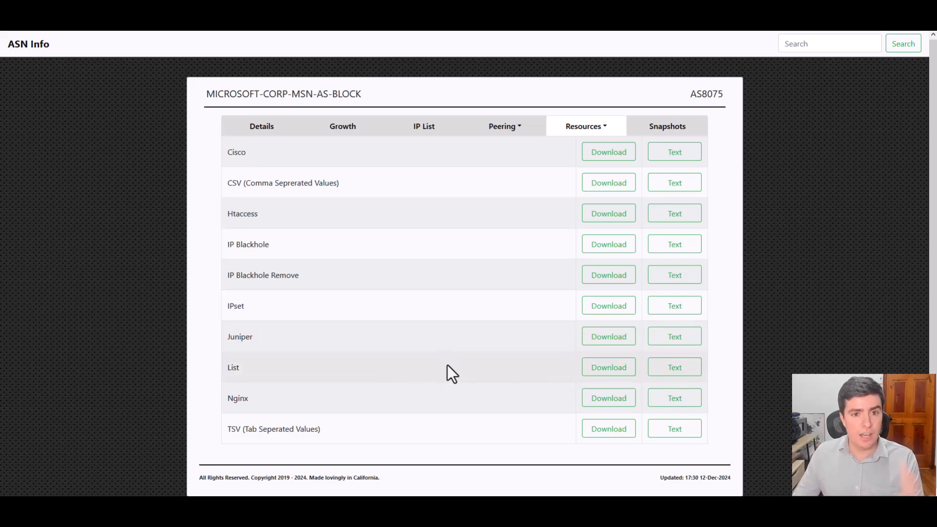
pyautogui.click(673, 374)
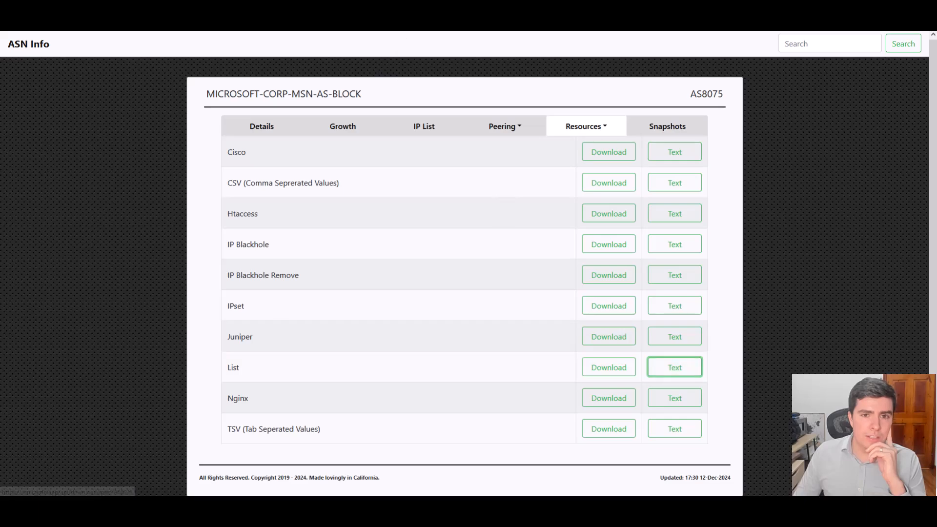
pyautogui.scroll(-20, 88, 161)
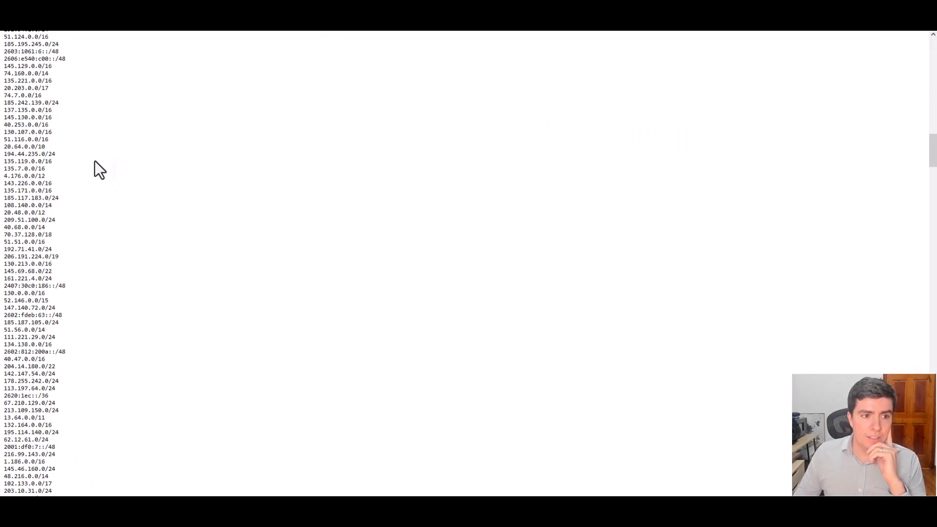
pyautogui.scroll(-20, 86, 162)
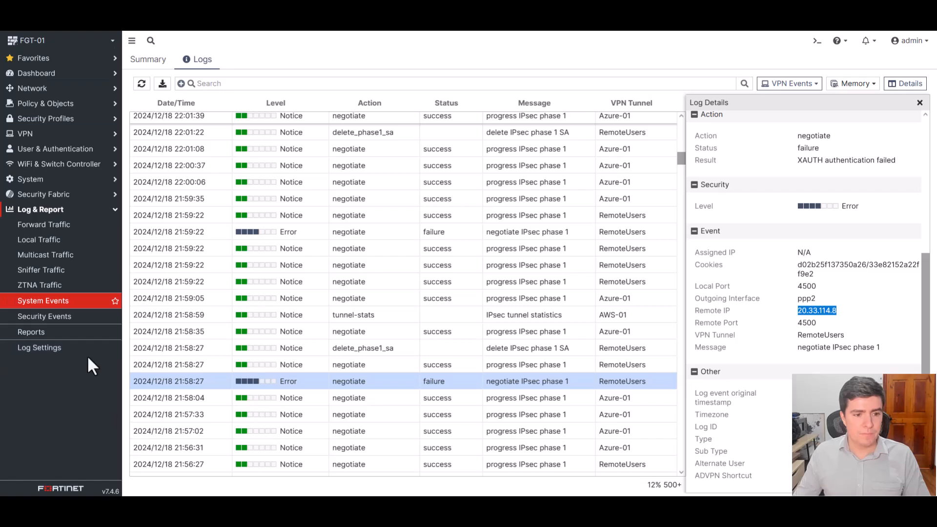
# - Return to the FortiGate and start a new external connector of the IP Address threat feed type
pyautogui.click(74, 194)
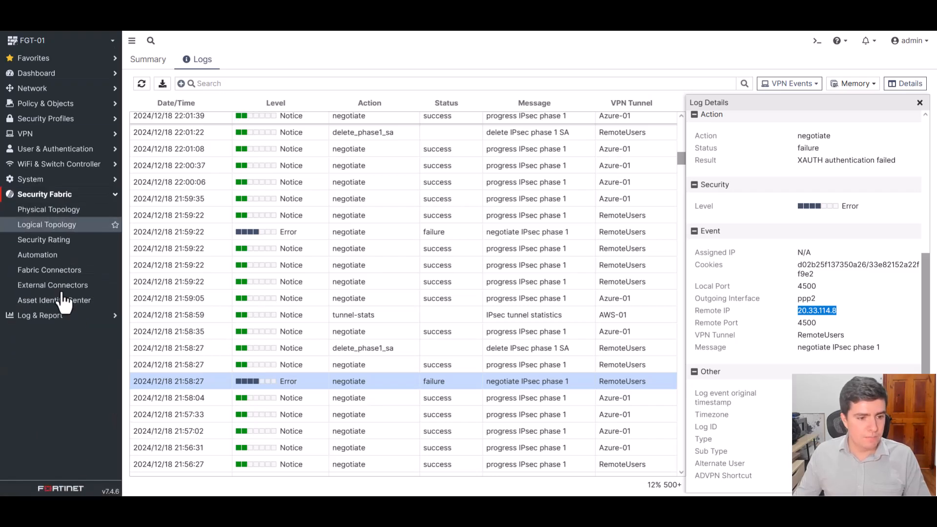
pyautogui.click(68, 288)
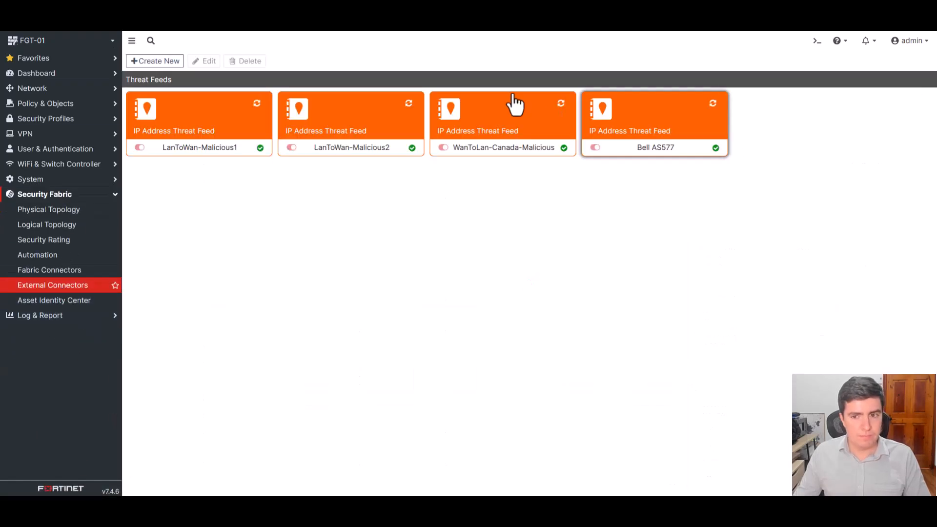
pyautogui.click(146, 61)
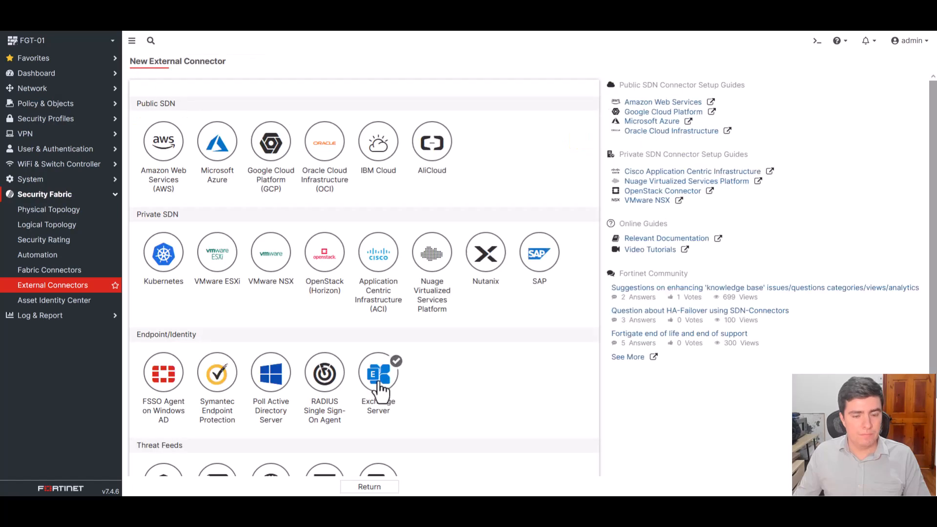
pyautogui.scroll(-2, 383, 373)
pyautogui.click(209, 415)
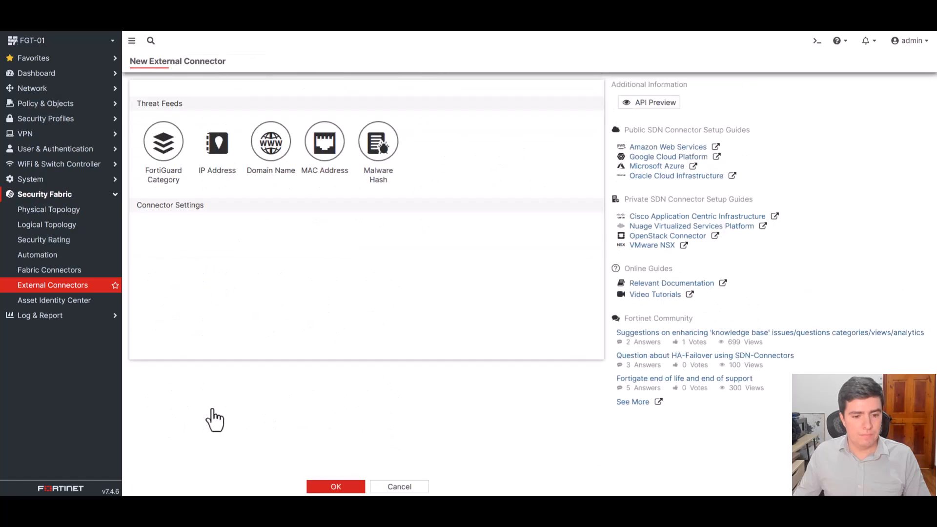
pyautogui.click(251, 227)
pyautogui.write('https://asn.ipinfo.app/api/text/list/AS8075')
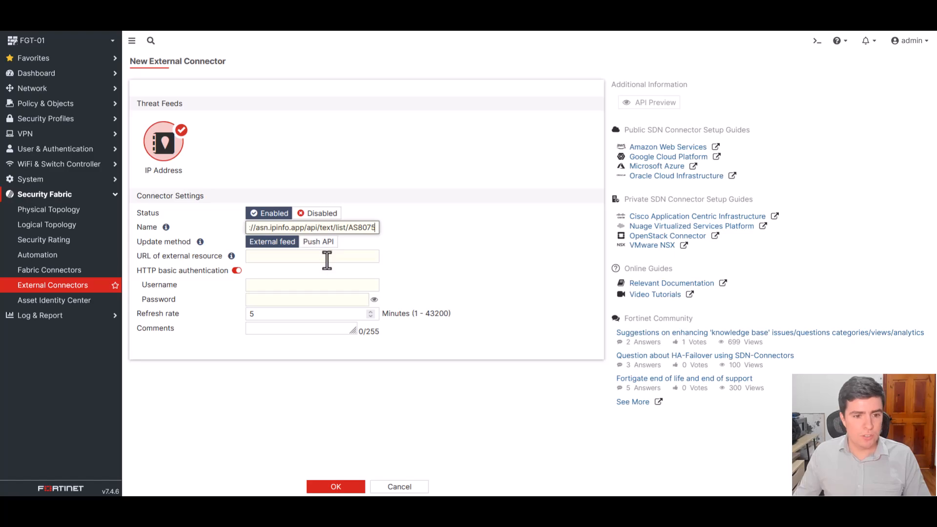
pyautogui.click(327, 257)
pyautogui.write('https://asn.ipinfo.app/api/text/list/AS8075')
# - Change the new connector's name to AS8075 Microsoft
pyautogui.click(378, 228)
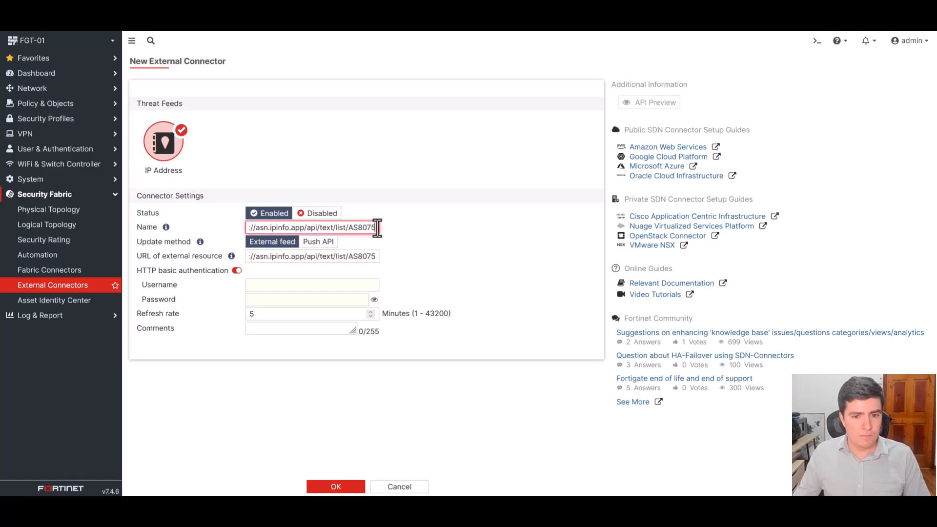
pyautogui.click(350, 229)
pyautogui.hotkey('alt', 'BackSpace')
pyautogui.hotkey('alt', 'BackSpace')
pyautogui.hotkey('alt', 'BackSpace')
pyautogui.hotkey('alt', 'BackSpace')
pyautogui.hotkey('alt', 'BackSpace')
pyautogui.hotkey('alt', 'BackSpace')
pyautogui.hotkey('alt', 'BackSpace')
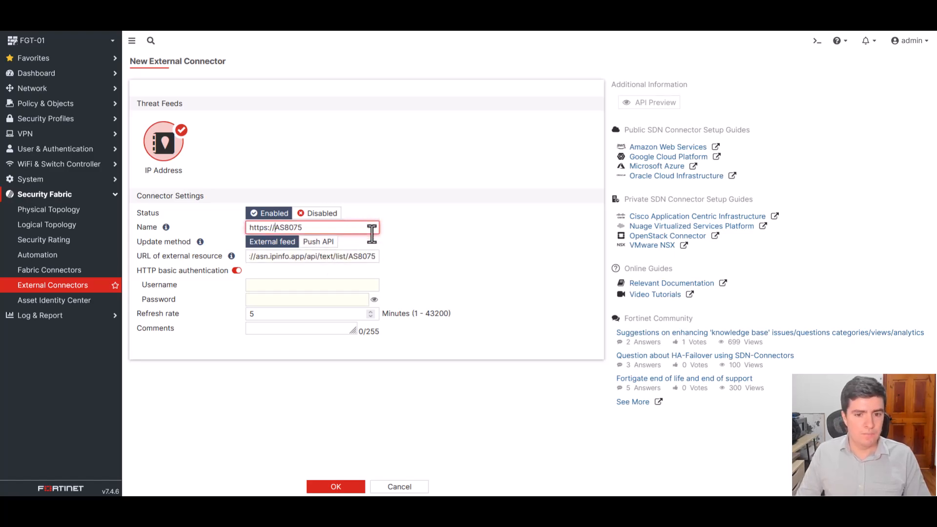
pyautogui.click(337, 255)
pyautogui.click(350, 227)
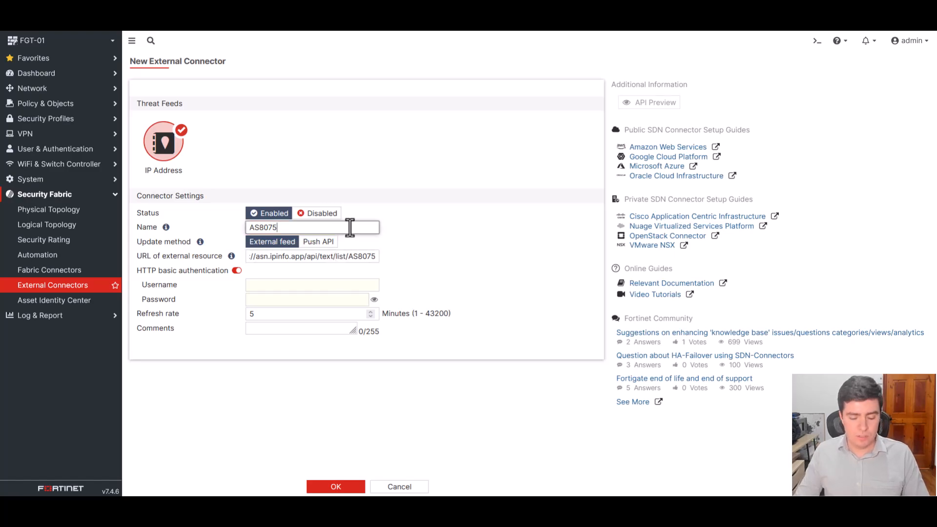
pyautogui.write('Microsoft')
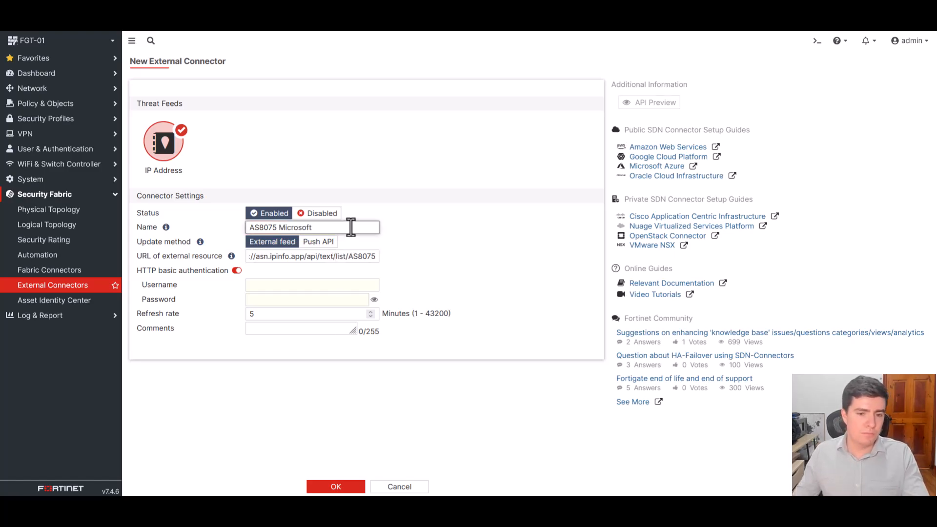
# - Disable HTTP basic authentication for the connector and save it
pyautogui.click(237, 271)
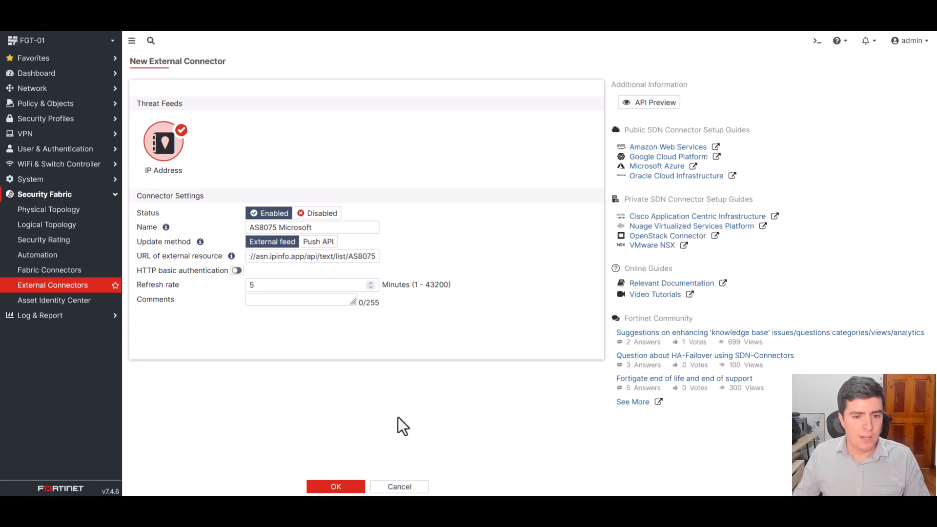
pyautogui.click(348, 486)
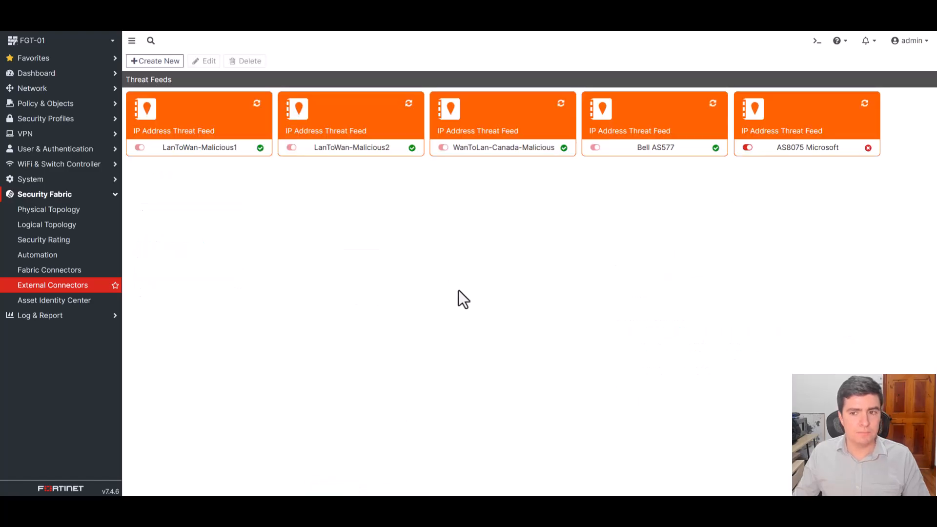
# - Refresh the AS8075 Microsoft threat feed until it connects
pyautogui.click(865, 103)
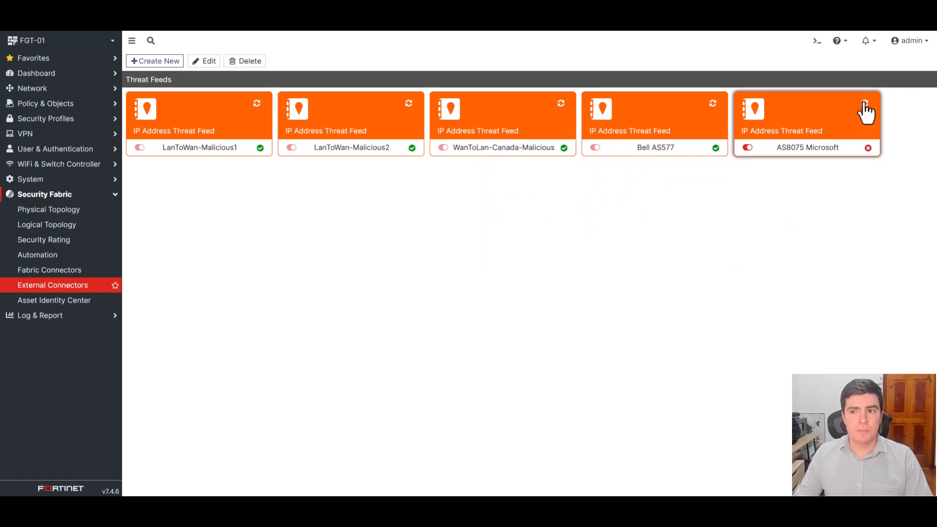
pyautogui.moveTo(693, 153)
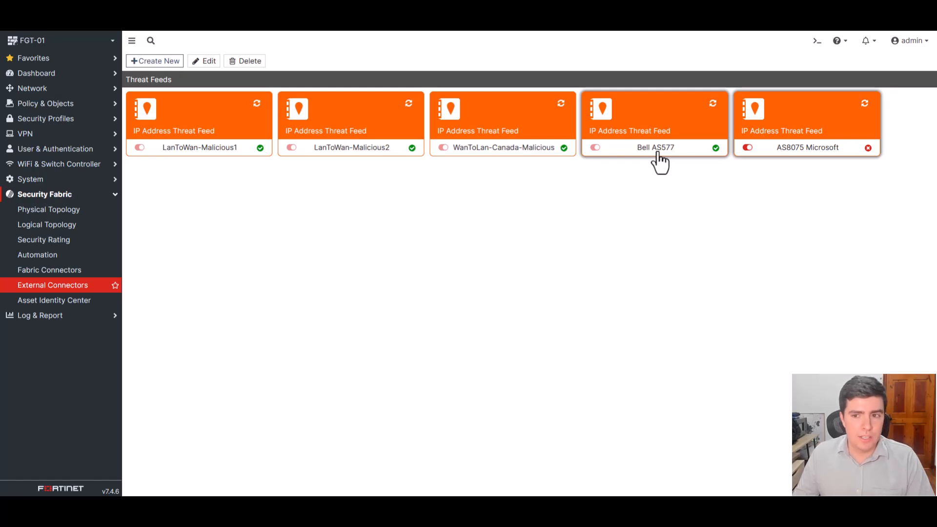
pyautogui.click(865, 105)
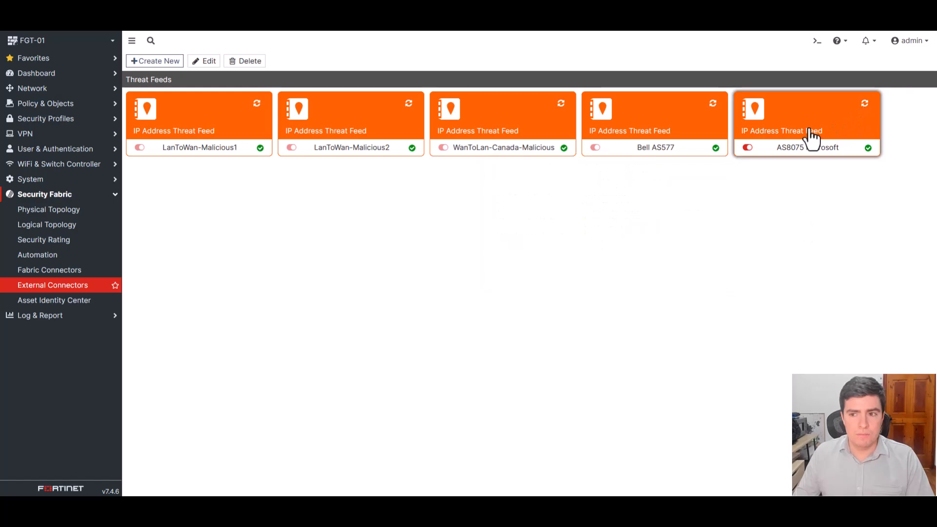
# - View the entries and their validity in the AS8075 Microsoft threat feed, and close the list
pyautogui.moveTo(809, 130)
pyautogui.click(501, 272)
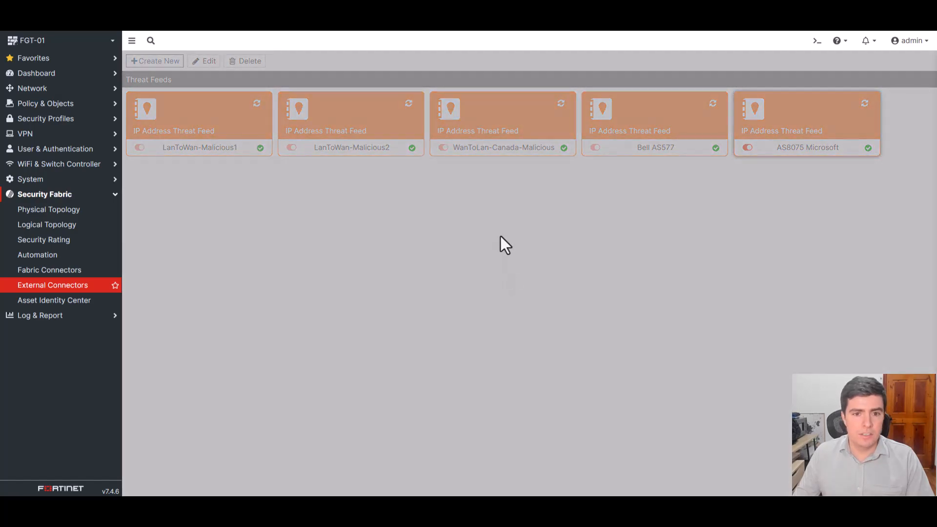
pyautogui.scroll(-5, 444, 217)
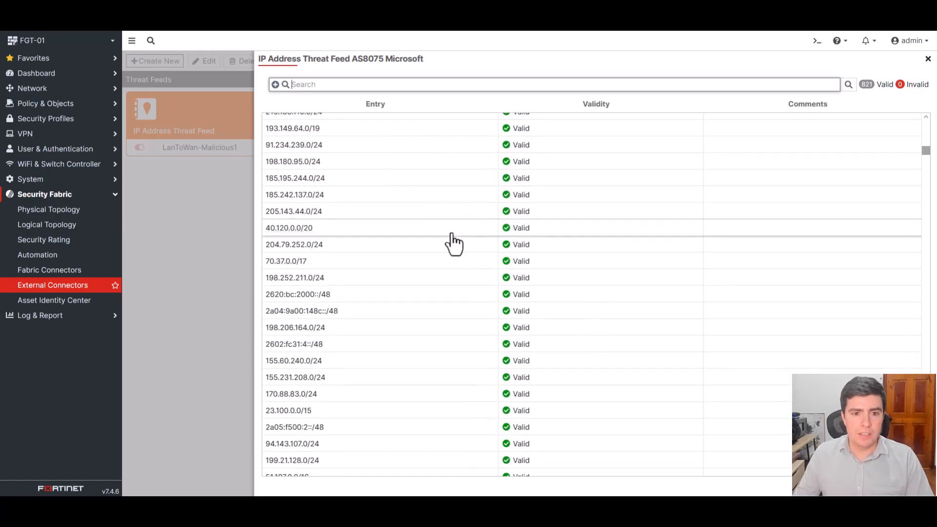
pyautogui.click(928, 59)
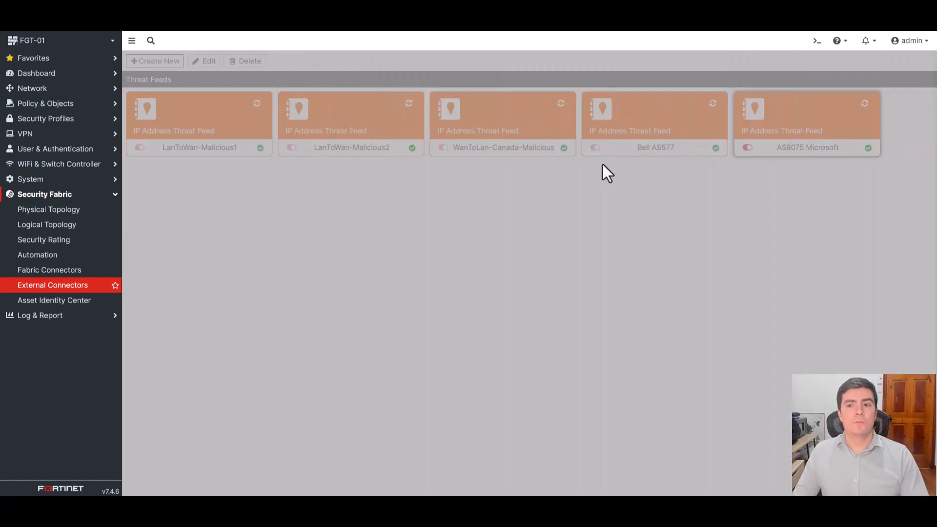
pyautogui.moveTo(806, 160)
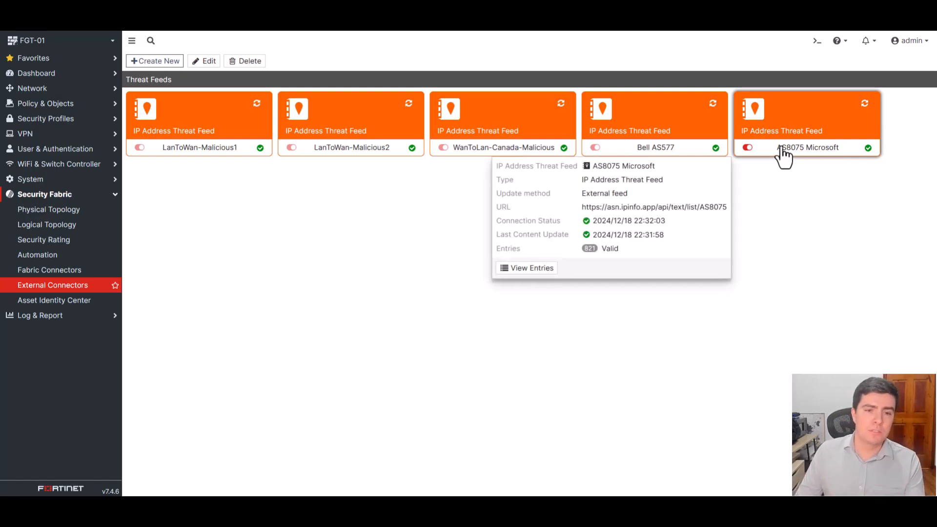
# - Open the CLI console, enter config firewall local-in-policy and show all of its policies
pyautogui.click(817, 41)
pyautogui.write('config firewall local-in-policy')
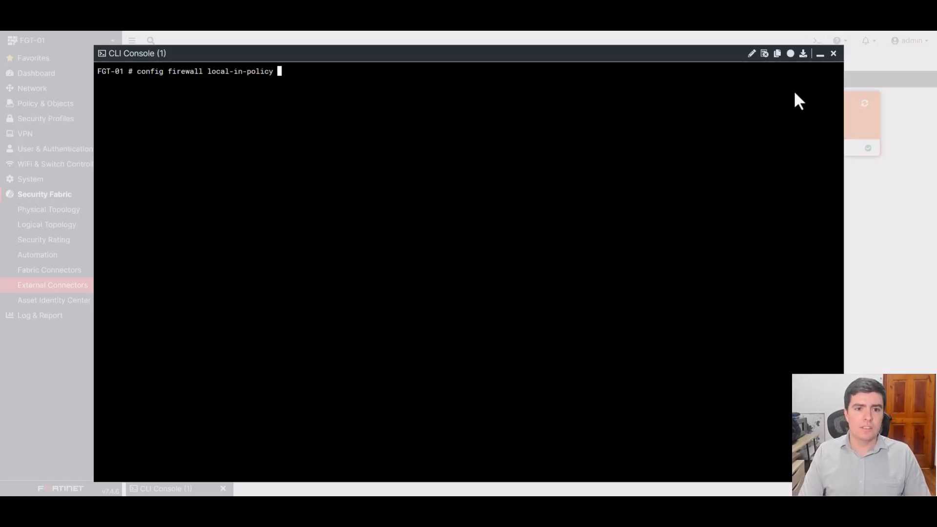
pyautogui.press('Return')
pyautogui.write('show')
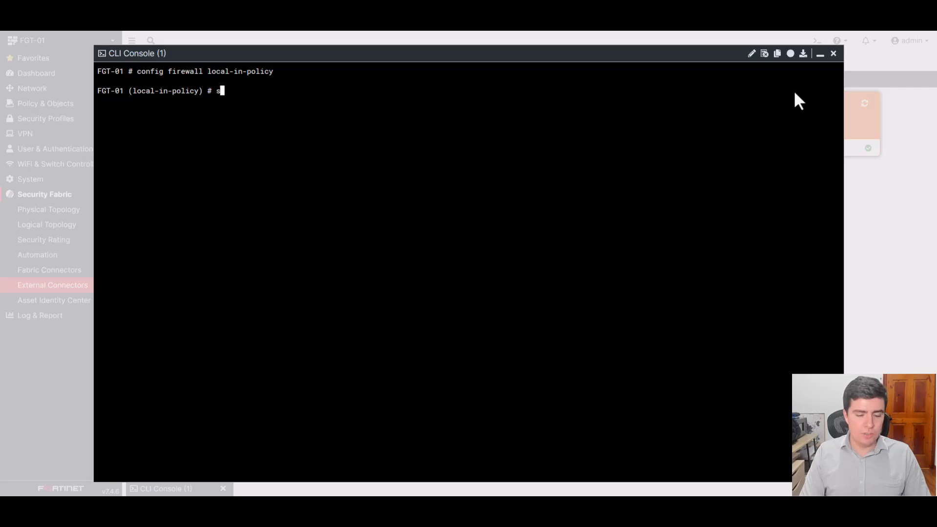
pyautogui.press('Return')
pyautogui.press('space')
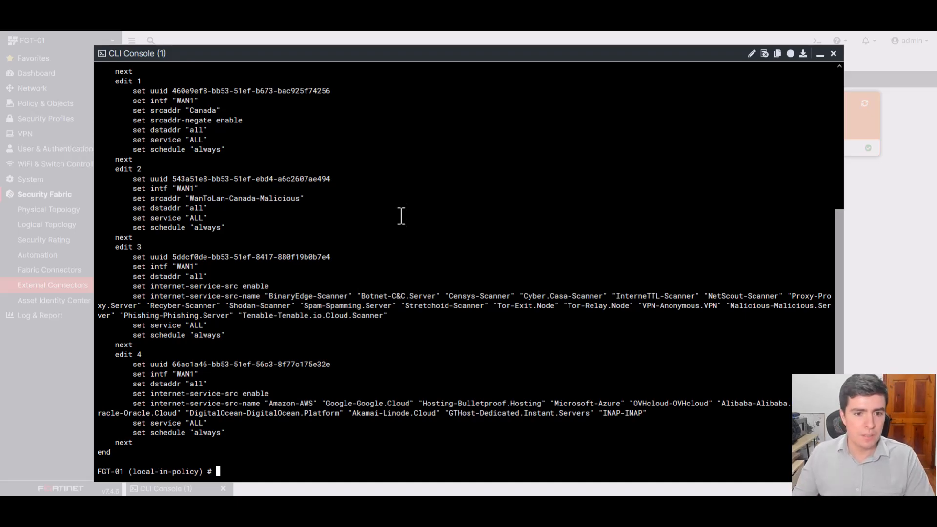
# - Examine the order, source addresses and actions of the local-in policies, from the Bell AS577 policy down to policy 4
pyautogui.scroll(5, 400, 215)
pyautogui.scroll(1, 469, 171)
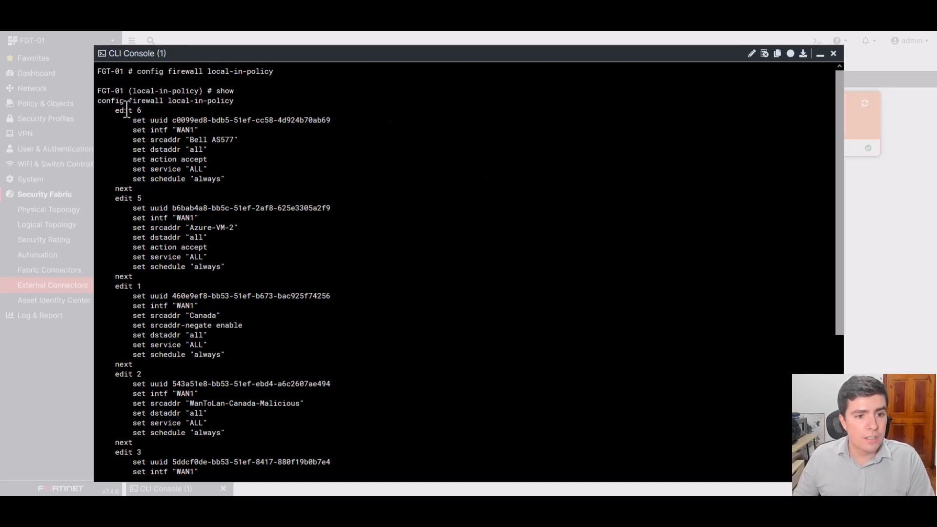
pyautogui.moveTo(127, 109); pyautogui.dragTo(291, 191)
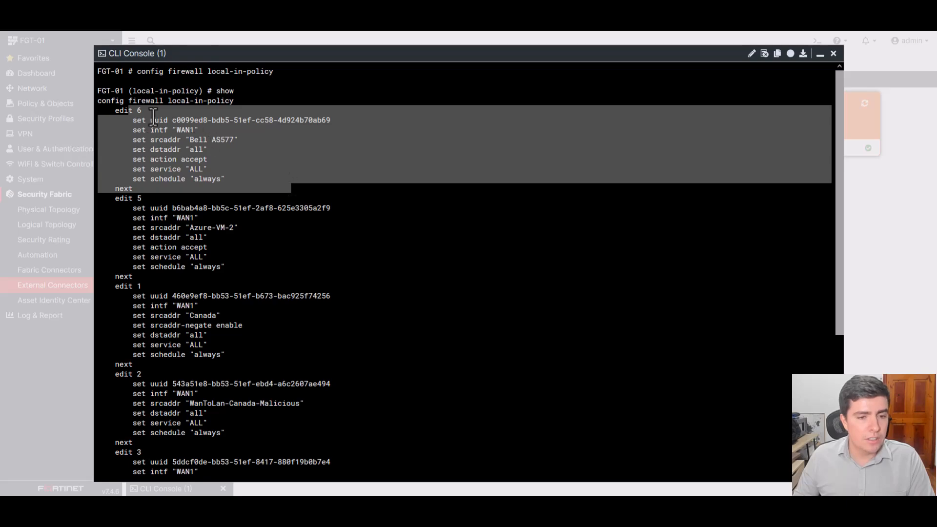
pyautogui.click(187, 135)
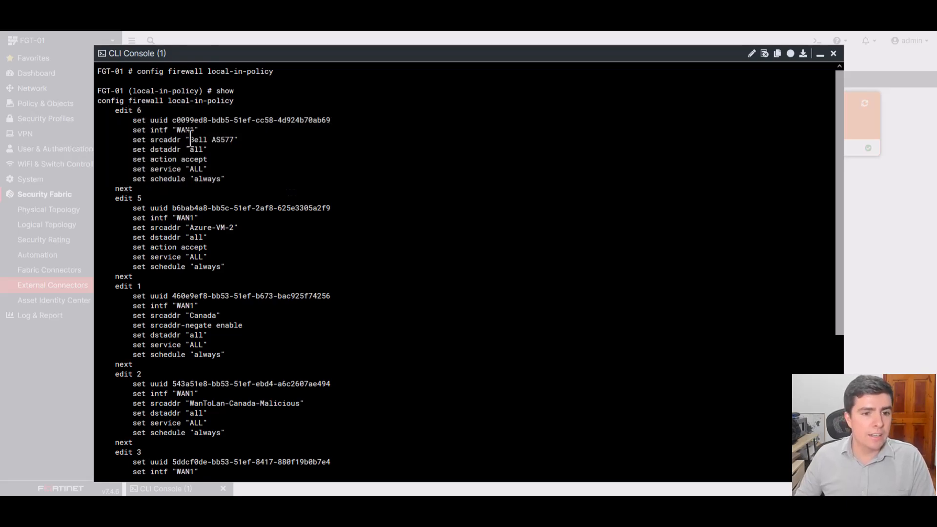
pyautogui.moveTo(189, 144); pyautogui.dragTo(113, 110)
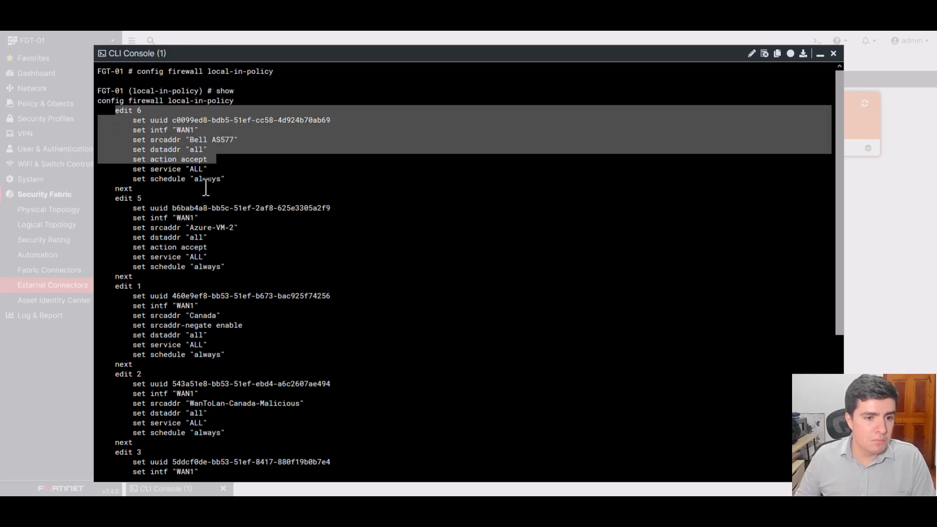
pyautogui.scroll(-2, 231, 192)
pyautogui.moveTo(248, 179); pyautogui.dragTo(170, 184)
pyautogui.click(165, 179)
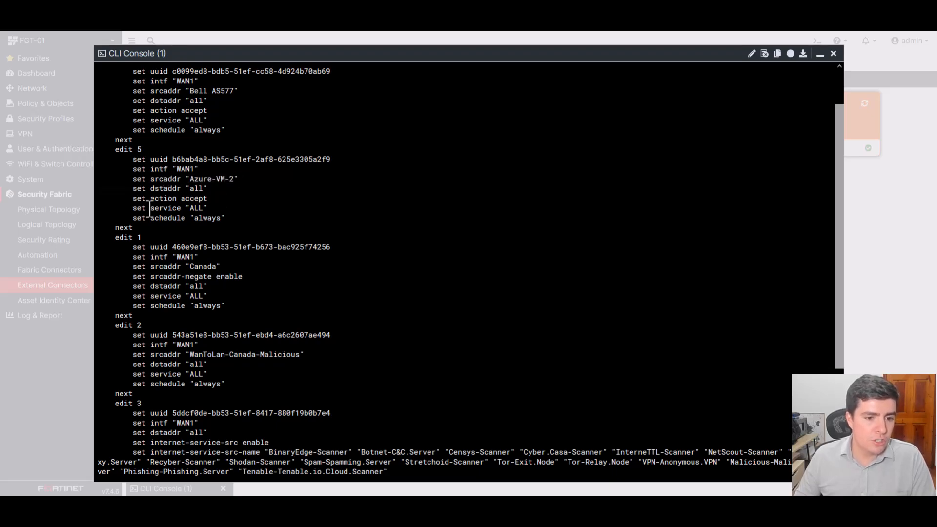
pyautogui.moveTo(150, 208); pyautogui.dragTo(222, 227)
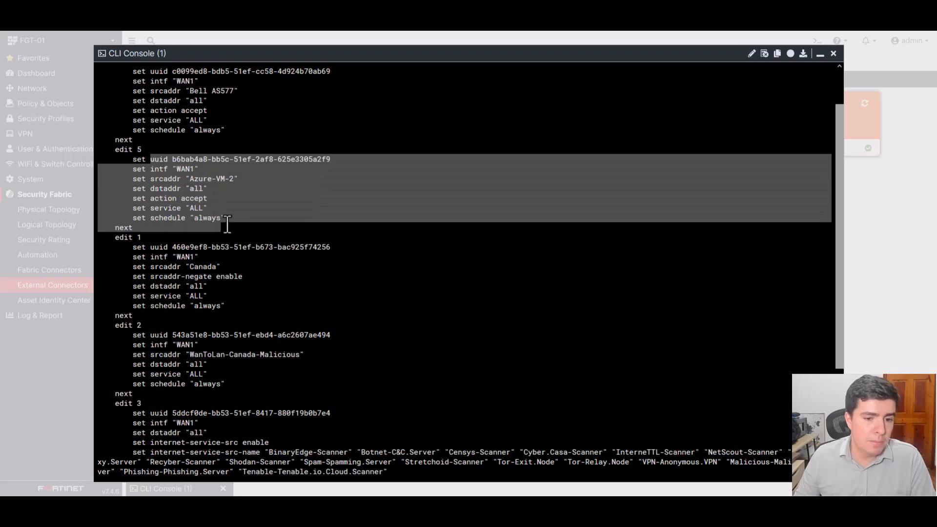
pyautogui.scroll(-3, 294, 275)
pyautogui.moveTo(238, 287); pyautogui.dragTo(281, 307)
pyautogui.scroll(-1, 330, 328)
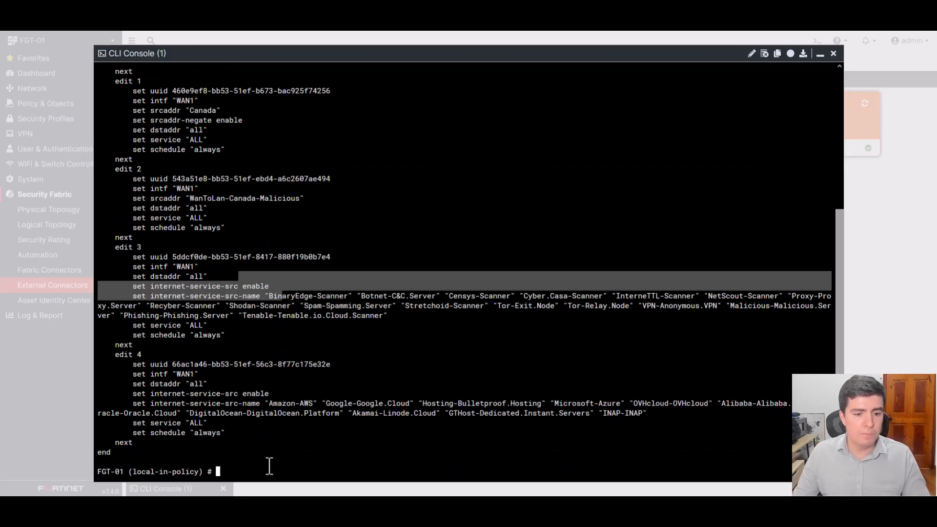
pyautogui.click(271, 468)
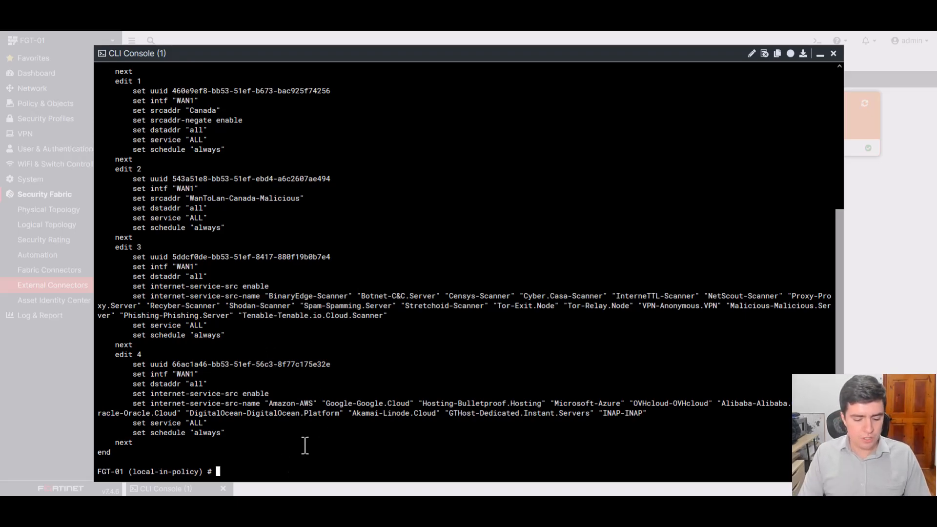
# - Check the move command's syntax for placing local-in policy 3 before policy 1, and clear the command without running it
pyautogui.write('move')
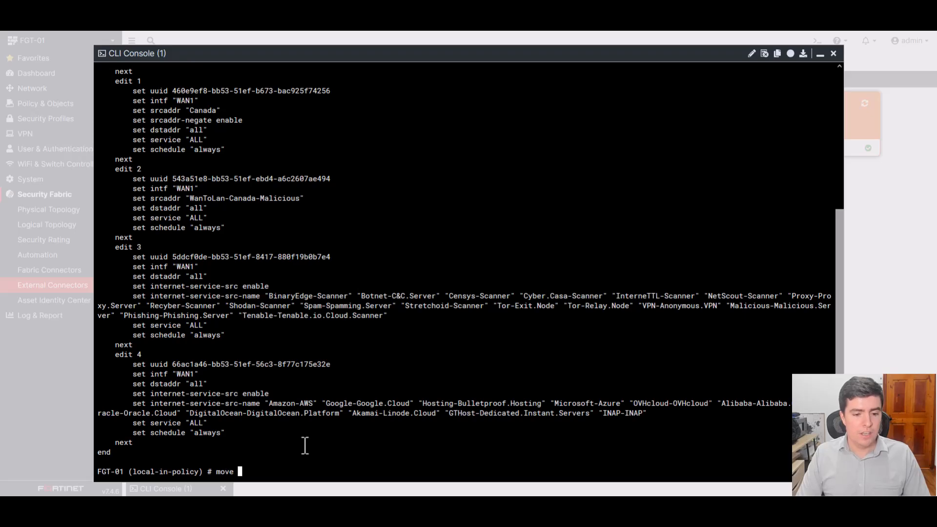
pyautogui.scroll(7, 251, 109)
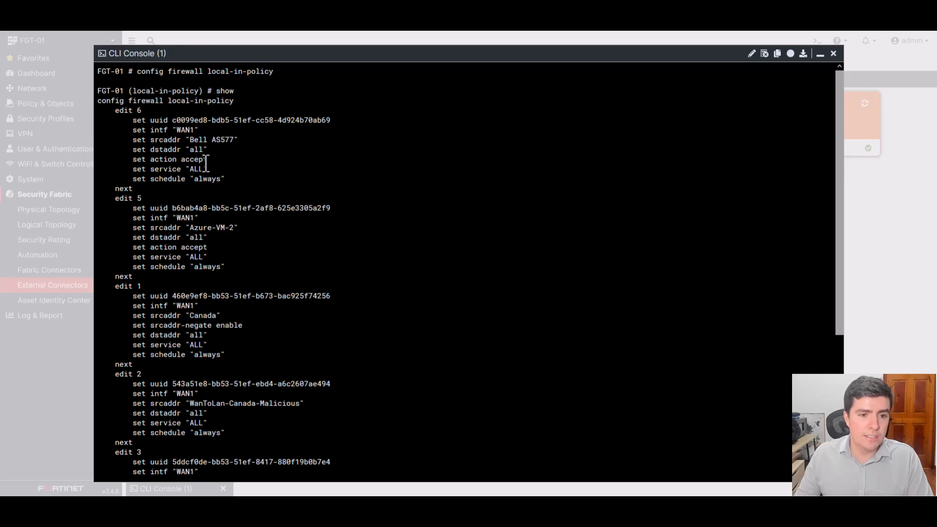
pyautogui.scroll(-7, 206, 161)
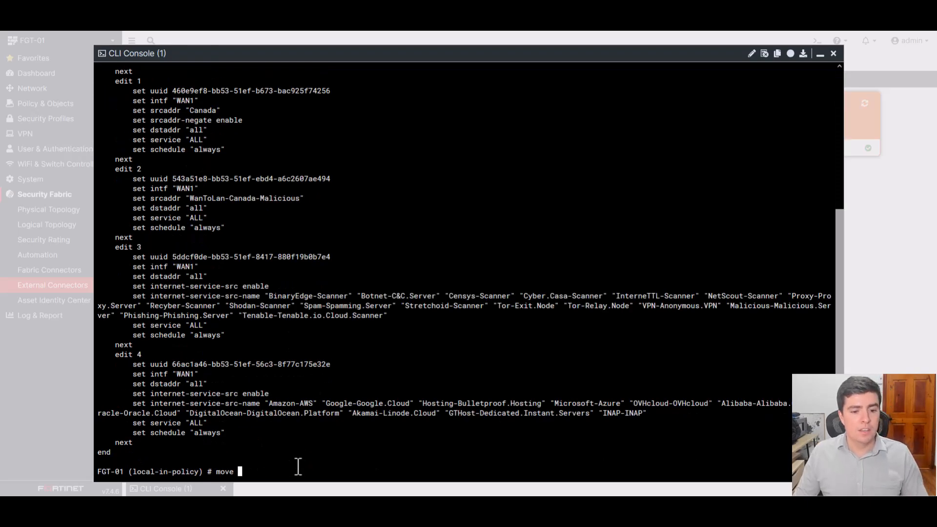
pyautogui.write('?')
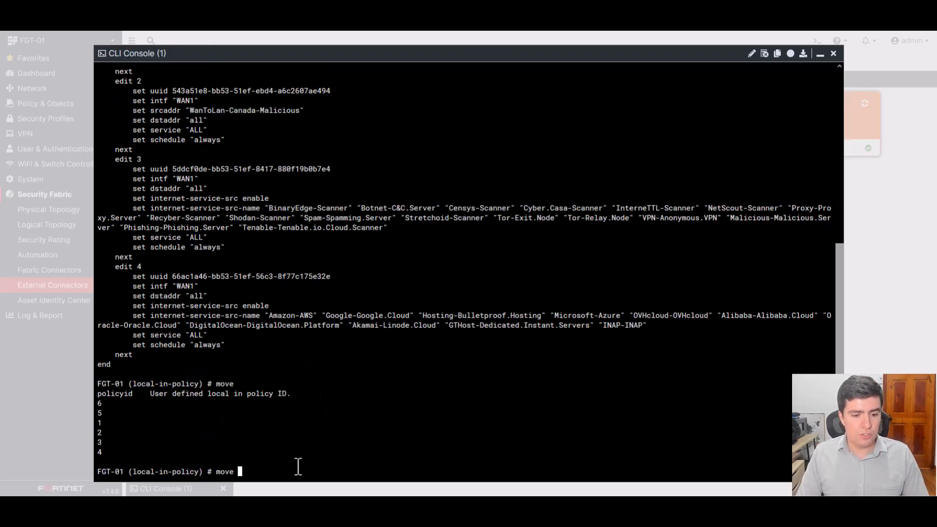
pyautogui.write('3 ')
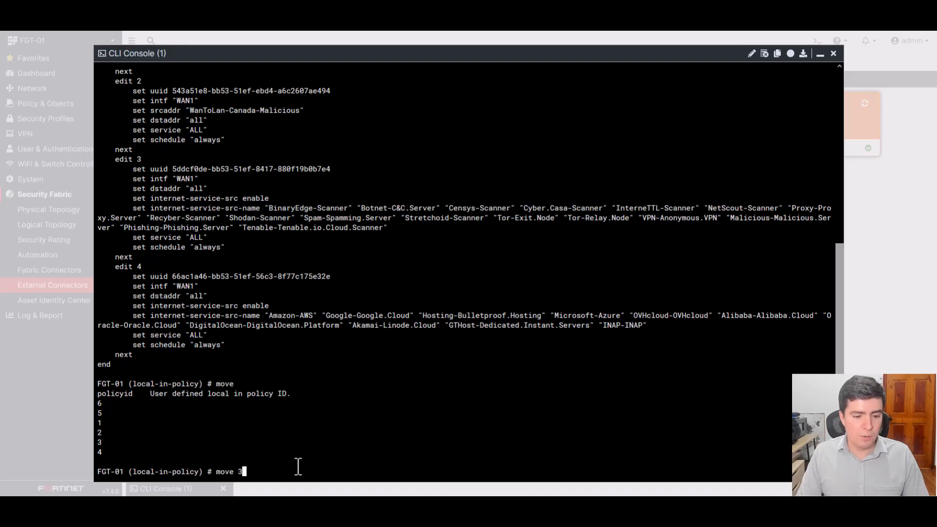
pyautogui.write('?')
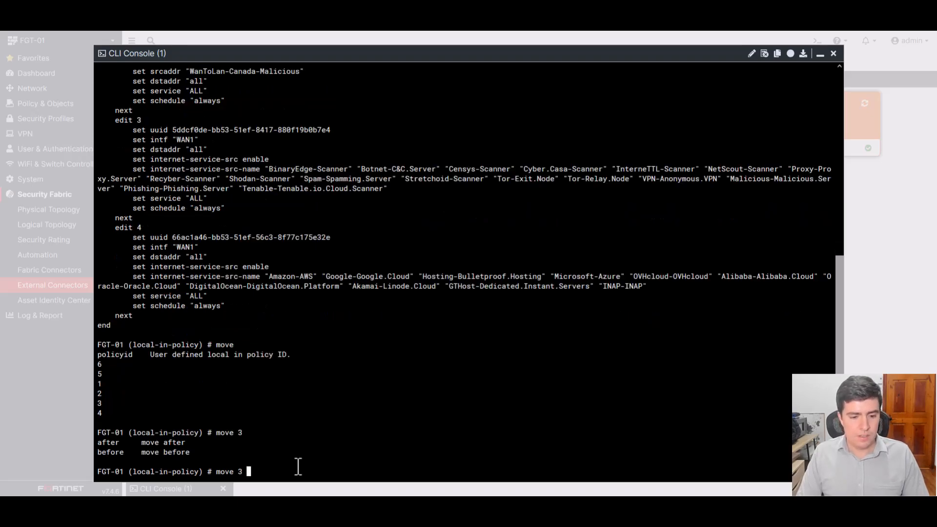
pyautogui.write('before')
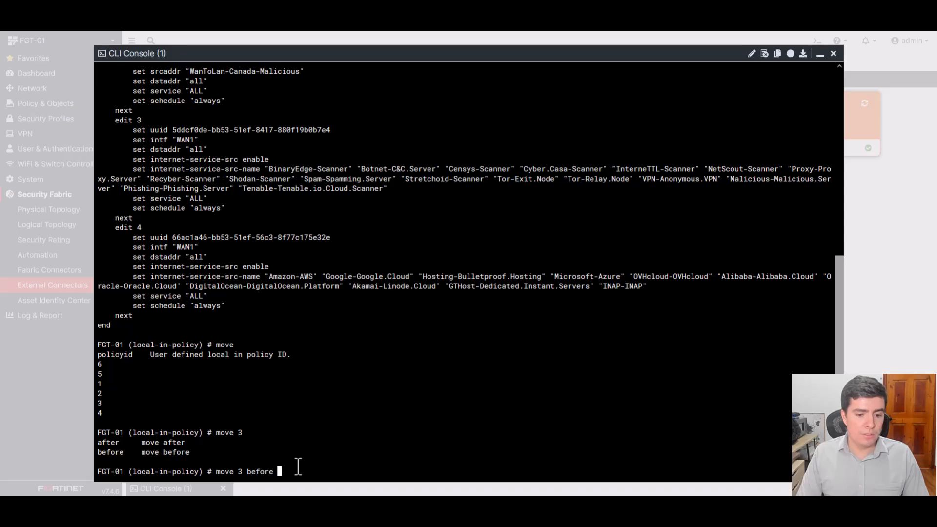
pyautogui.write('?')
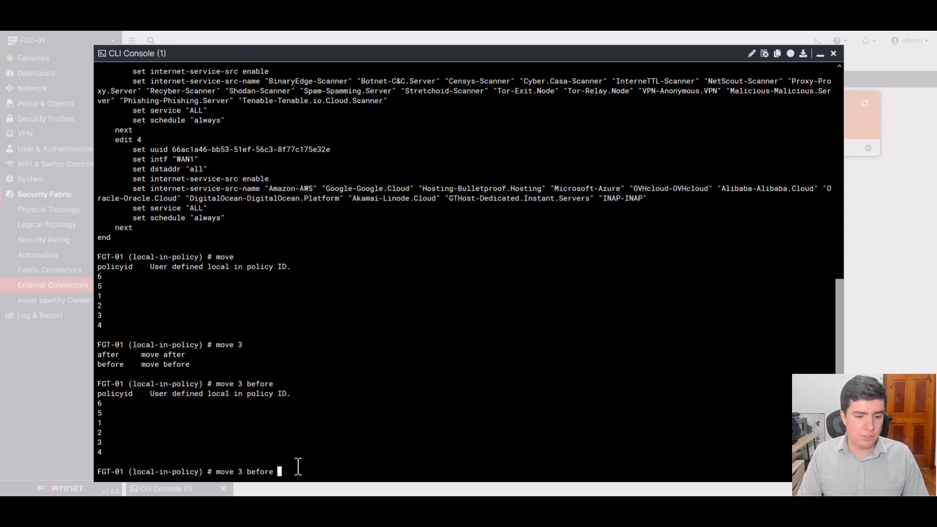
pyautogui.write('1')
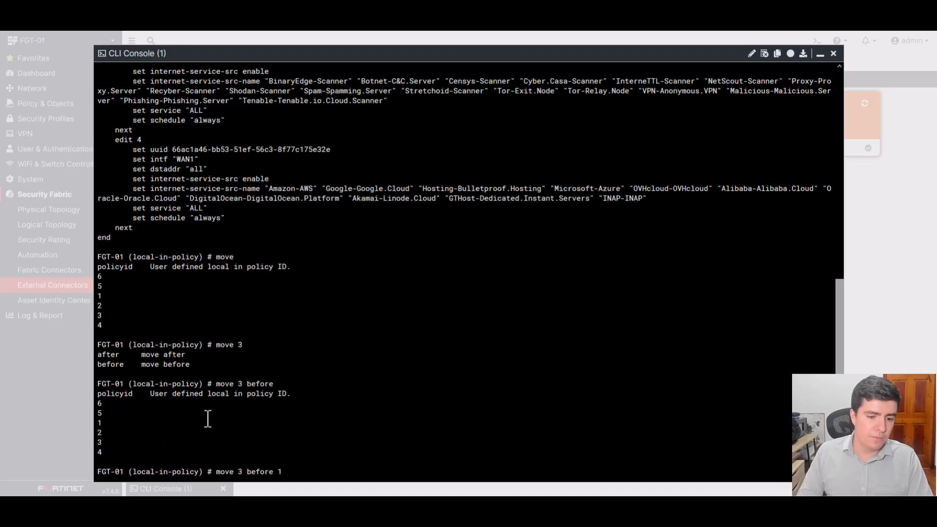
pyautogui.press('BackSpace')
pyautogui.press('BackSpace')
pyautogui.press('BackSpace')
pyautogui.press('BackSpace')
pyautogui.press('BackSpace')
pyautogui.press('BackSpace')
pyautogui.press('BackSpace')
pyautogui.press('BackSpace')
pyautogui.press('BackSpace')
pyautogui.press('BackSpace')
pyautogui.press('BackSpace')
pyautogui.press('BackSpace')
pyautogui.press('BackSpace')
pyautogui.press('BackSpace')
pyautogui.press('BackSpace')
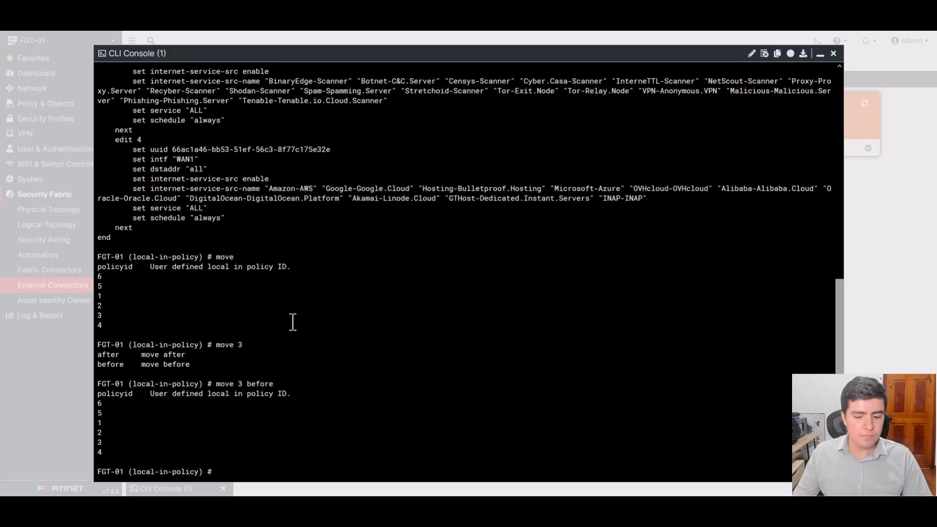
# - Review the first local-in policies in the output again and minimize the CLI console
pyautogui.scroll(8, 306, 309)
pyautogui.scroll(6, 306, 309)
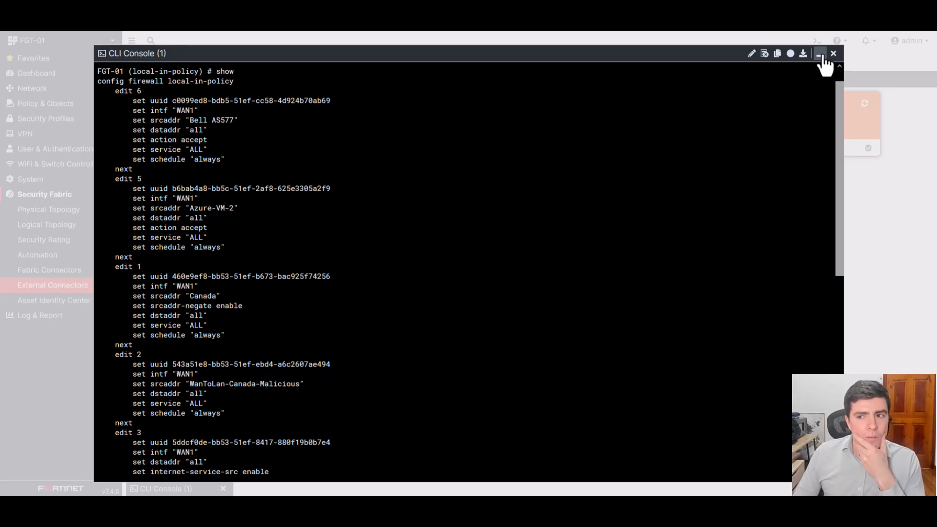
pyautogui.click(820, 55)
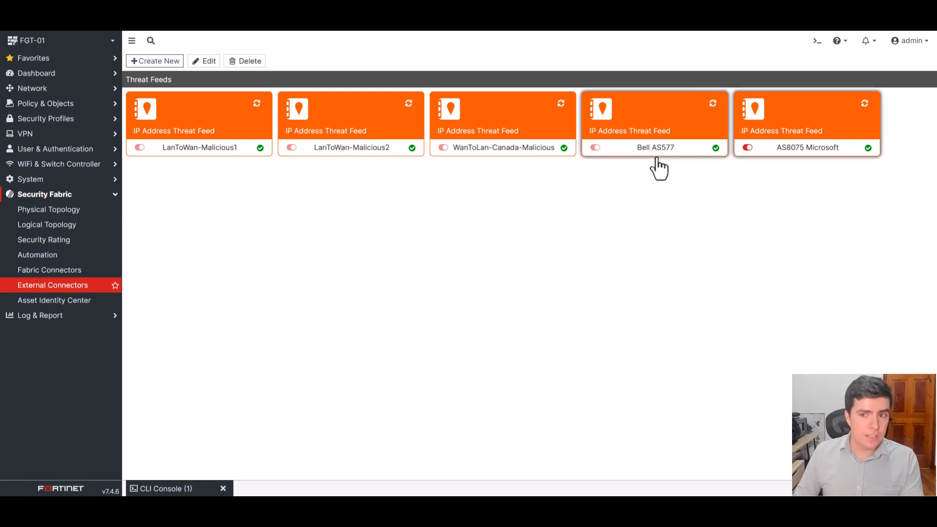
pyautogui.moveTo(656, 156)
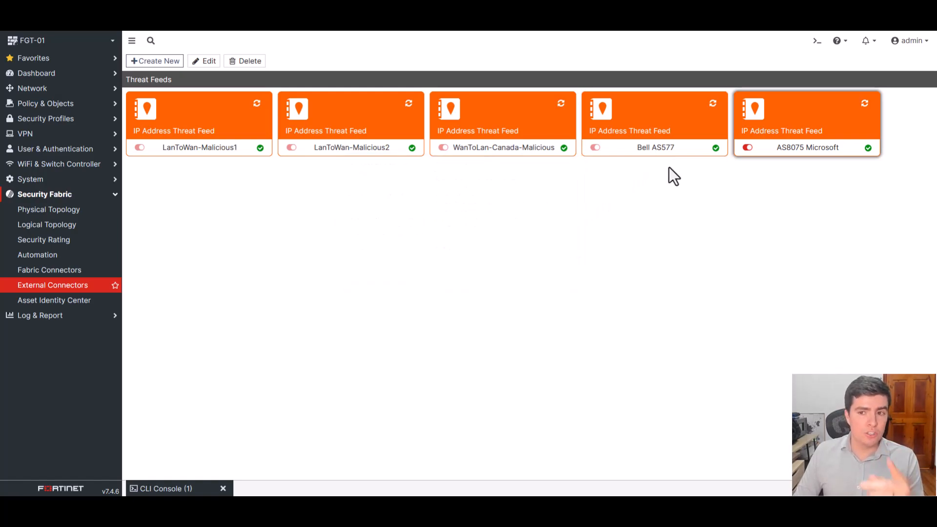